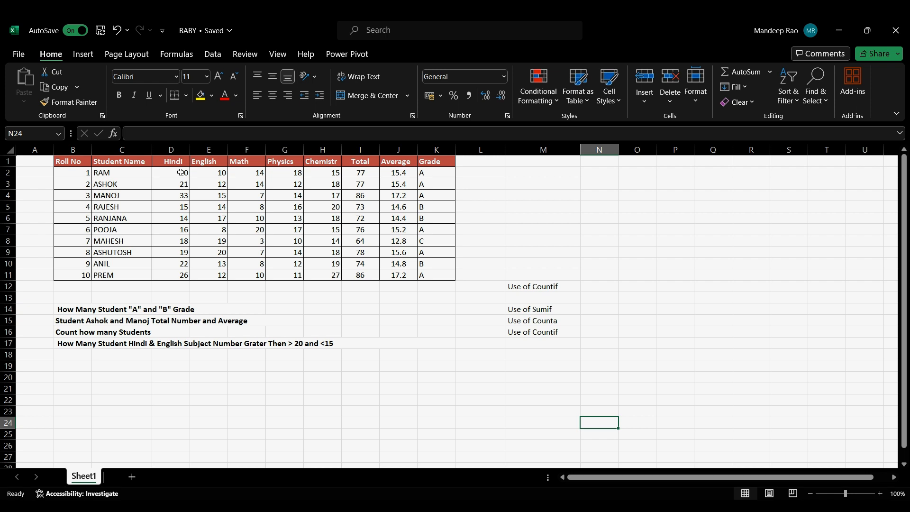
Step: Highlight Hindi marks in D2:D11 that are greater than 20 with Yellow Fill with Dark Yellow Text
drag(180, 172, 169, 275)
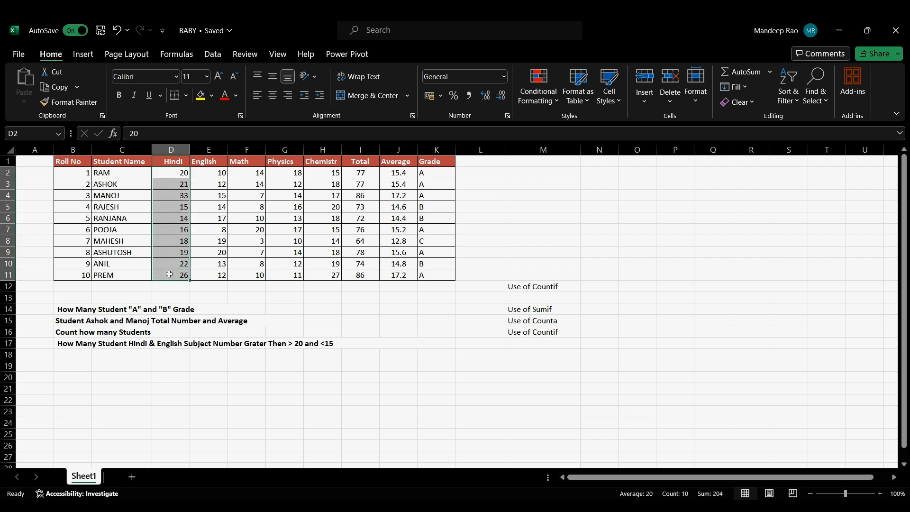
click(537, 83)
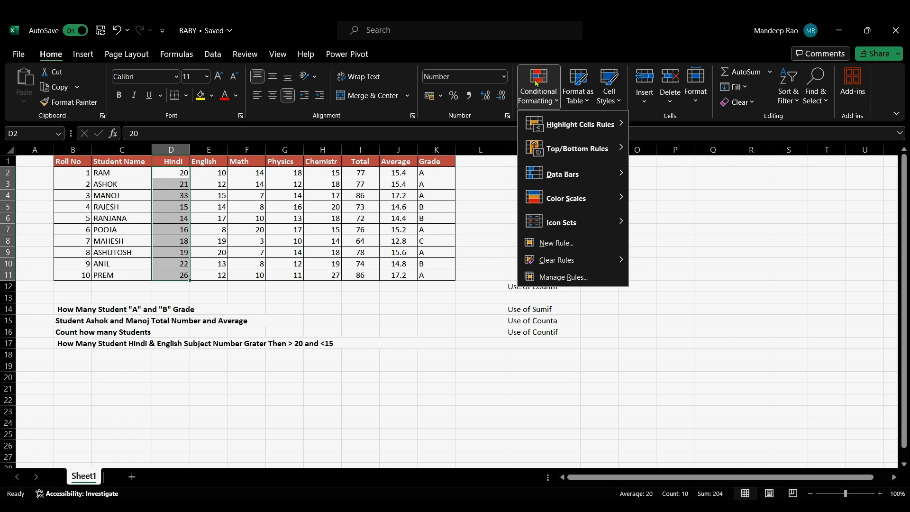
mouse_move(591, 133)
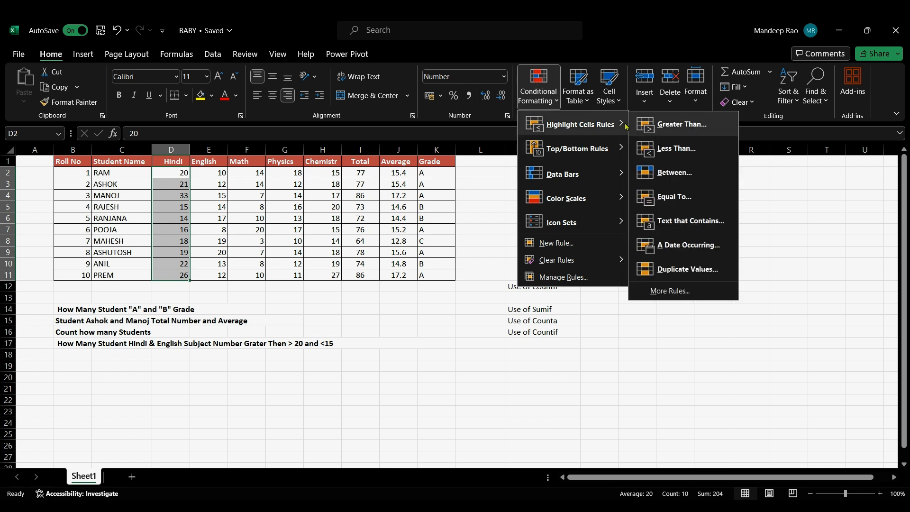
click(683, 124)
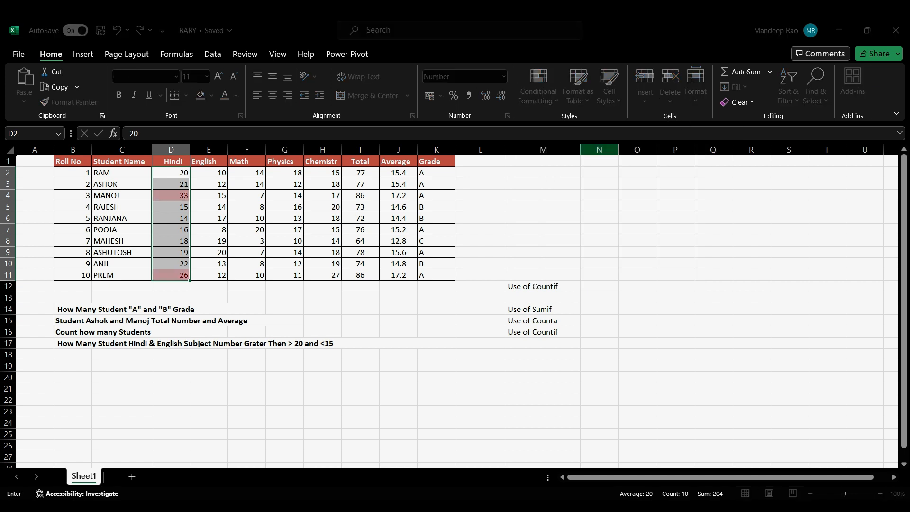
text(20)
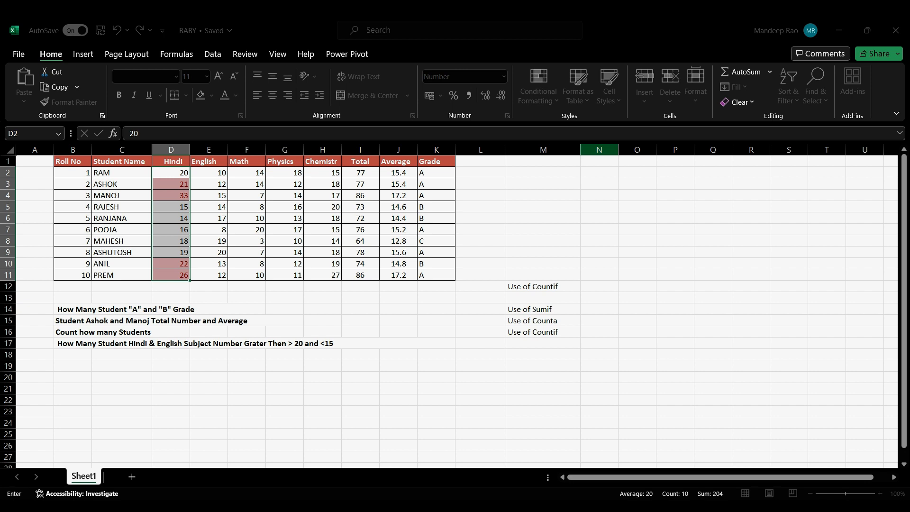
key(Tab)
key(Down)
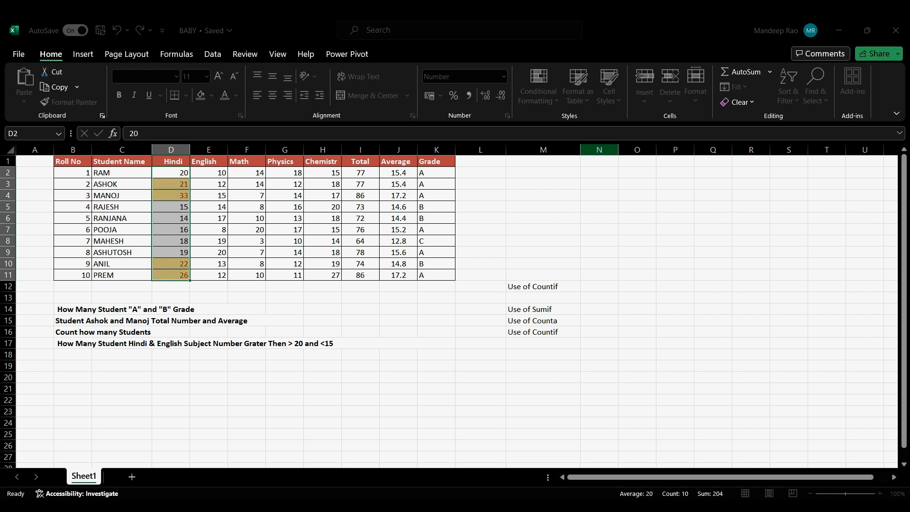
click(548, 217)
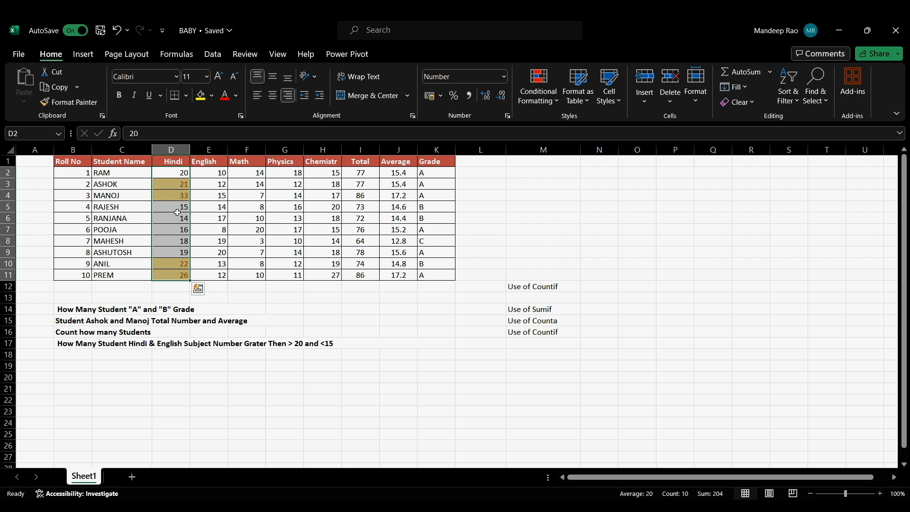
click(205, 216)
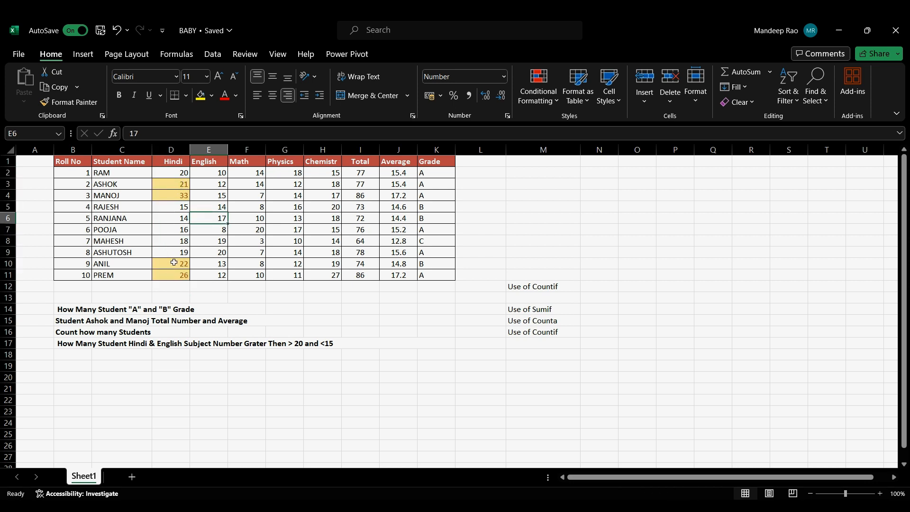
Step: Highlight English marks in E2:E11 that are less than 15 with Light Red Fill with Dark Red Text
click(215, 175)
drag(215, 172, 216, 272)
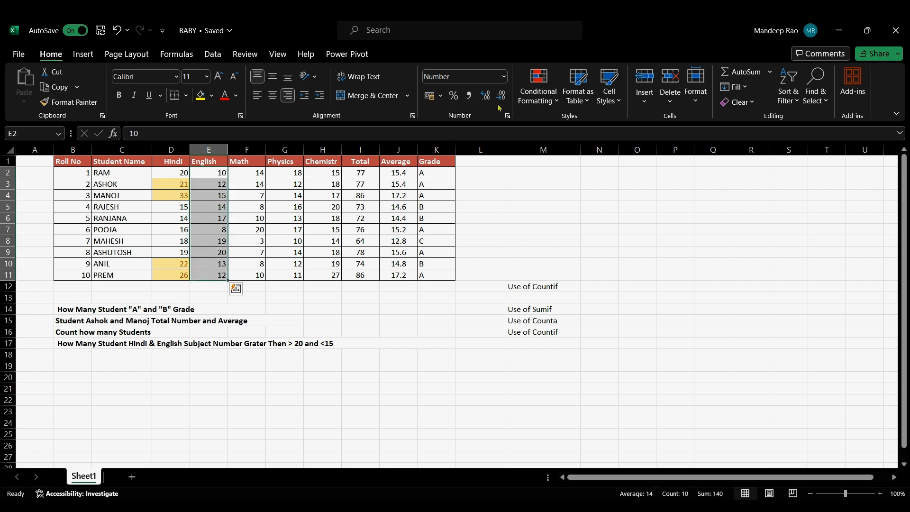
click(541, 93)
mouse_move(624, 125)
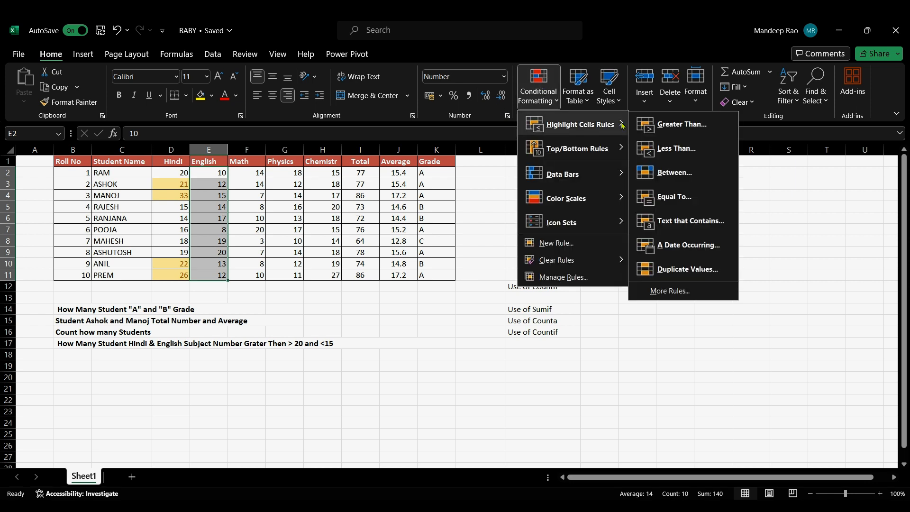
click(673, 148)
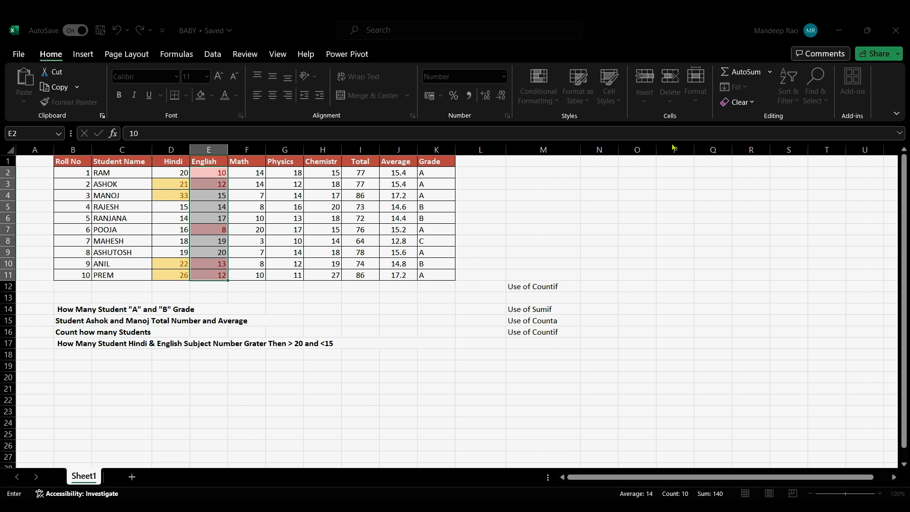
text(15)
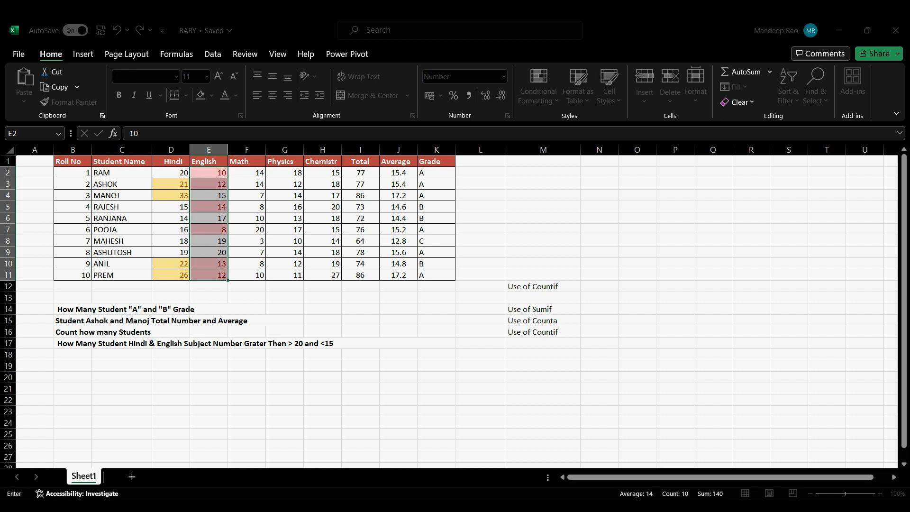
key(Return)
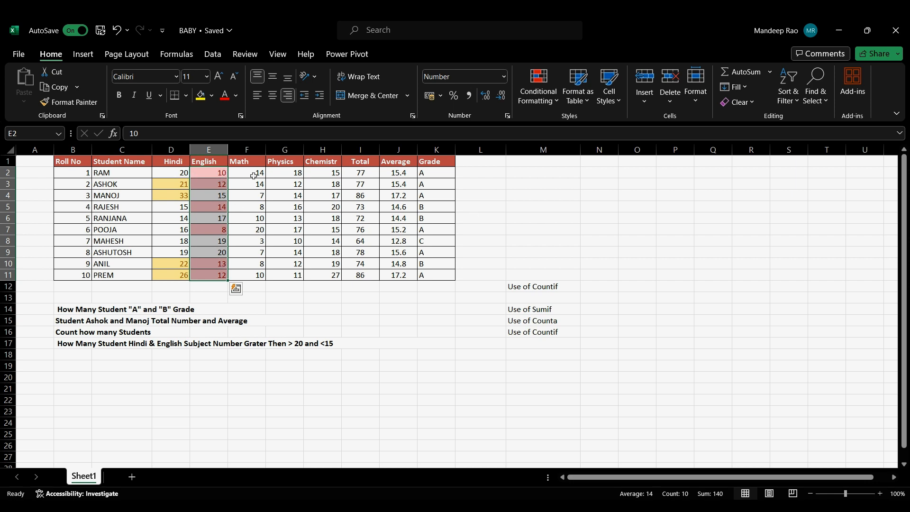
Step: Apply a Top 10 Items rule to the Math marks in F2:F11, set to the top 5 with Yellow Fill with Dark Yellow Text
drag(259, 172, 259, 274)
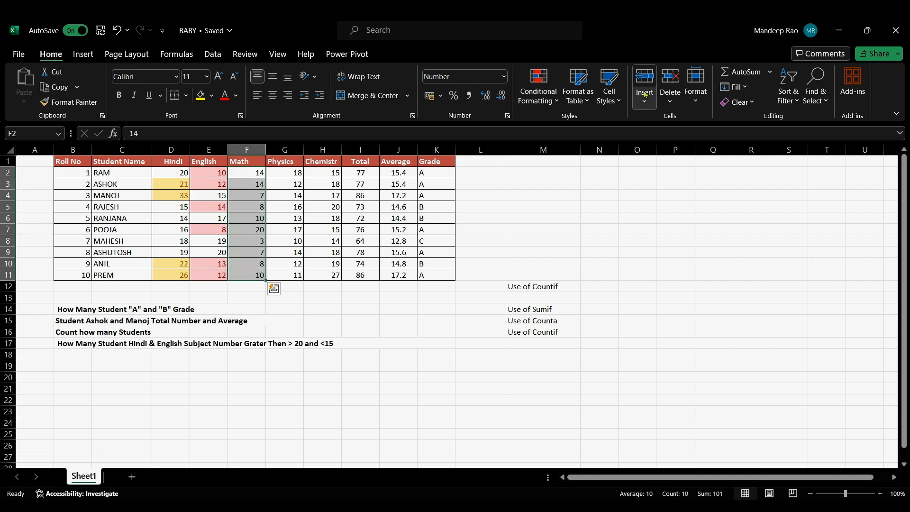
click(557, 99)
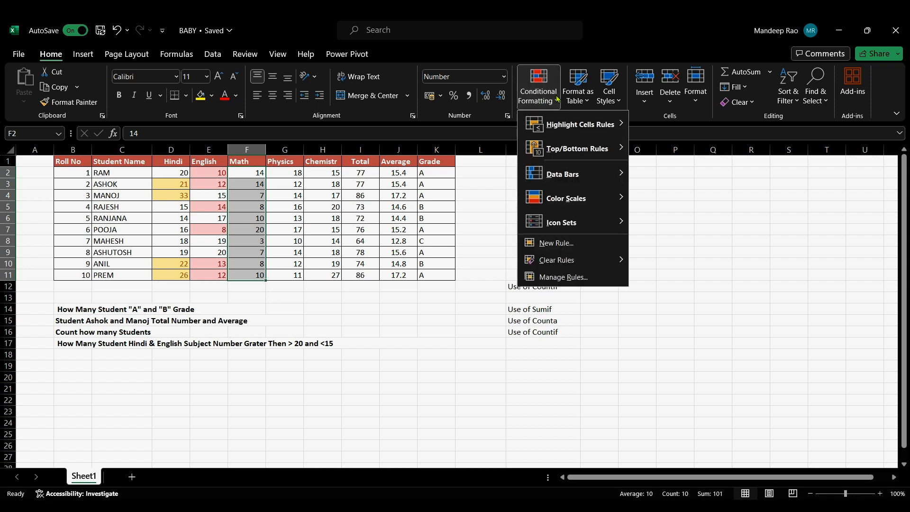
mouse_move(619, 150)
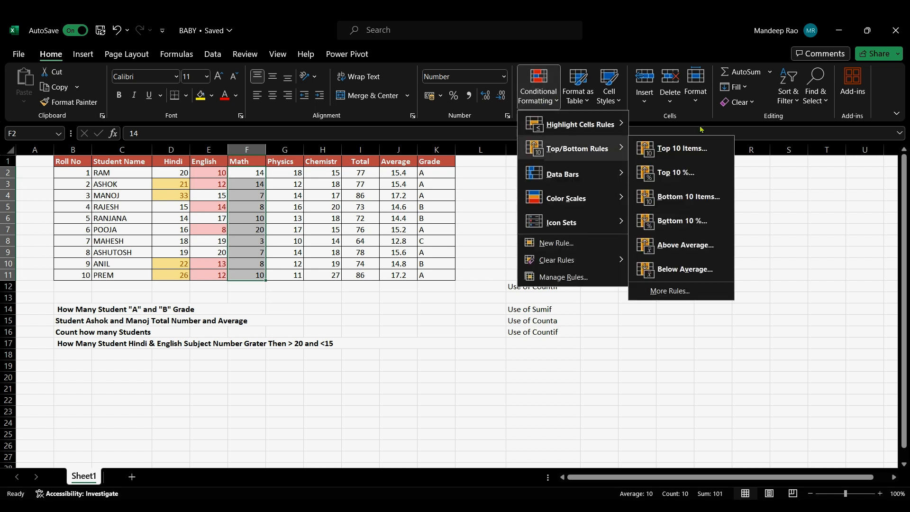
click(697, 160)
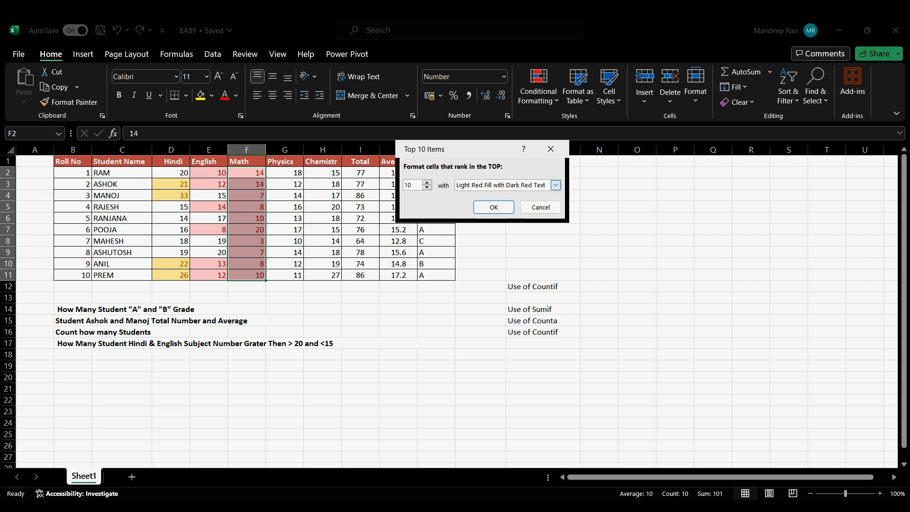
scroll(556, 185, down, 1)
click(428, 188)
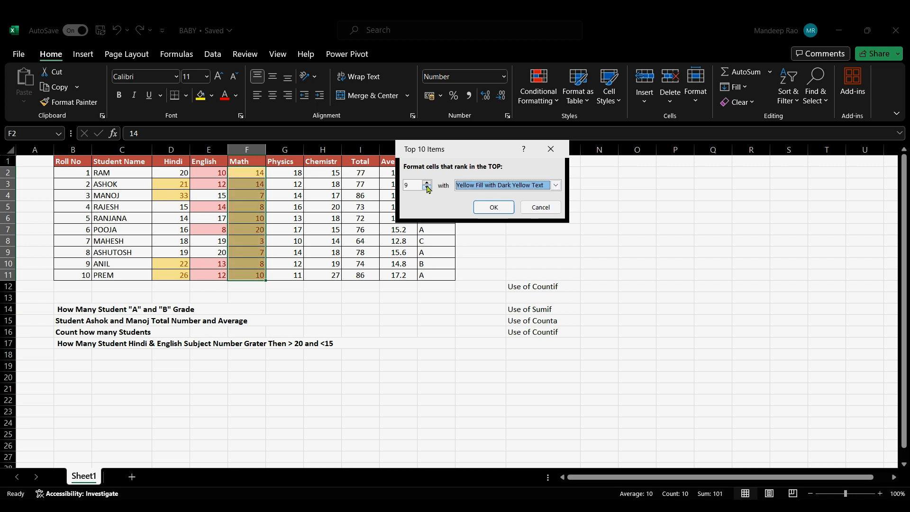
click(428, 188)
click(428, 188)
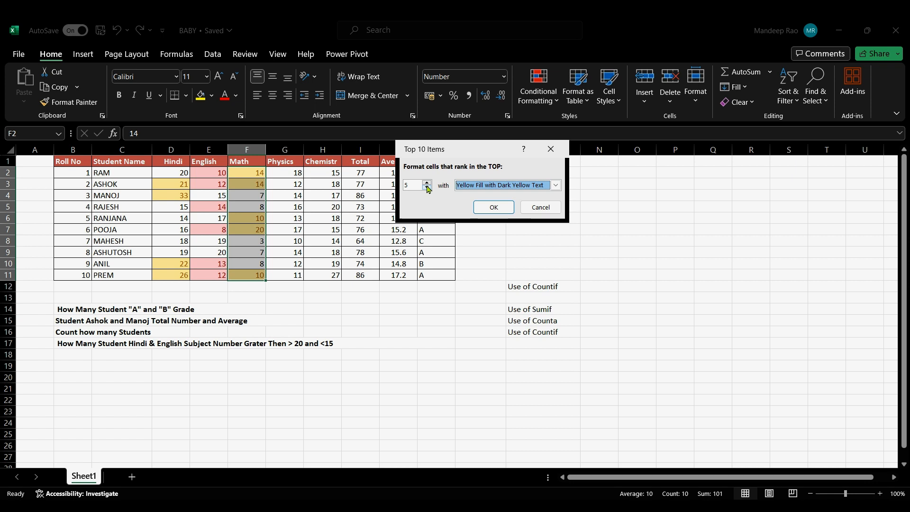
click(428, 189)
click(428, 189)
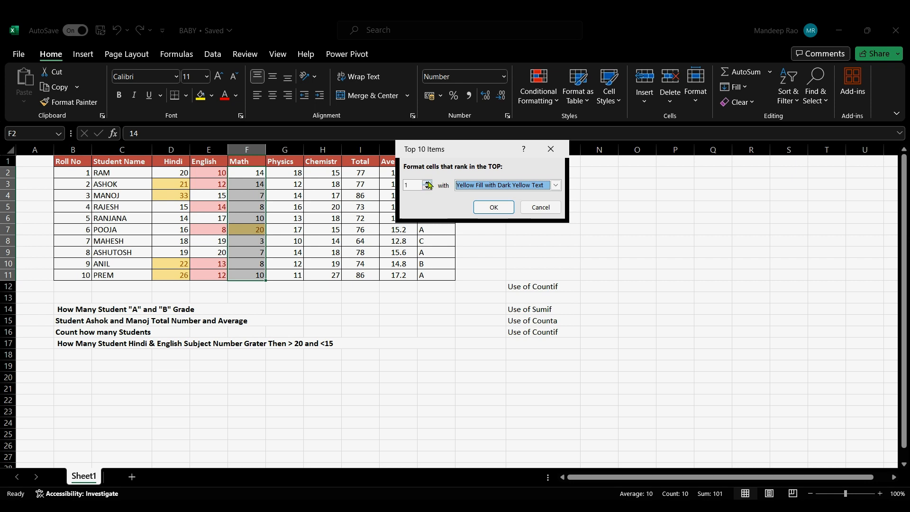
click(428, 183)
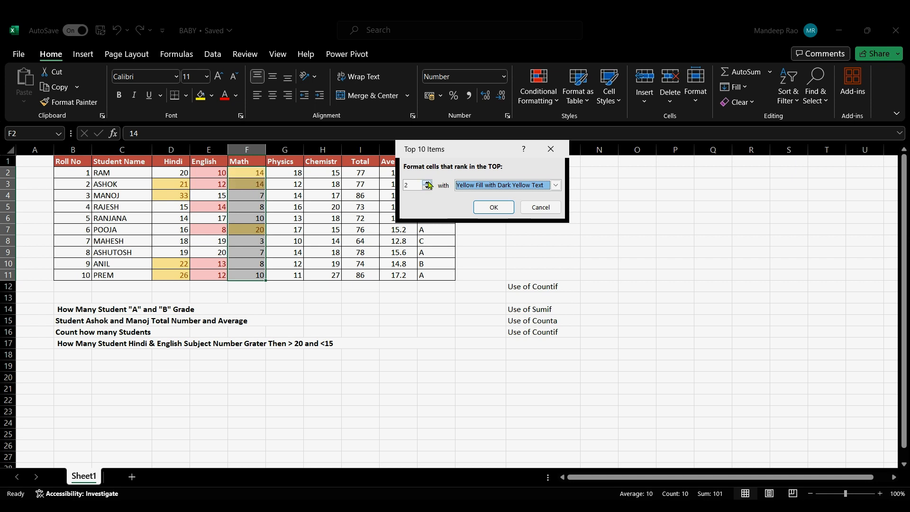
click(428, 183)
click(429, 183)
click(428, 183)
click(429, 183)
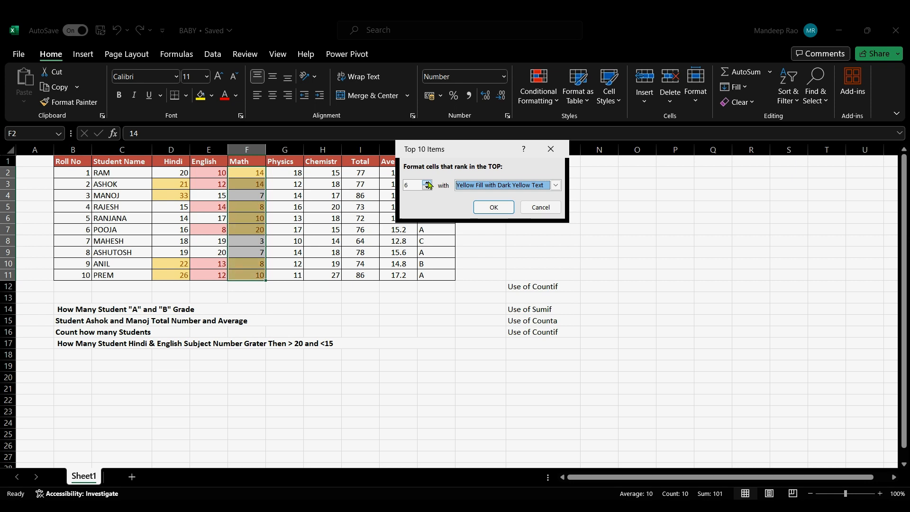
click(428, 188)
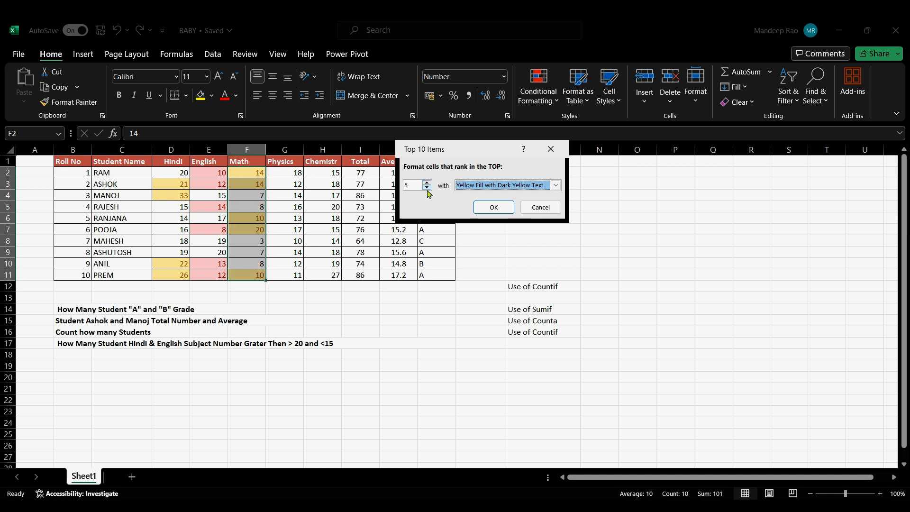
click(495, 208)
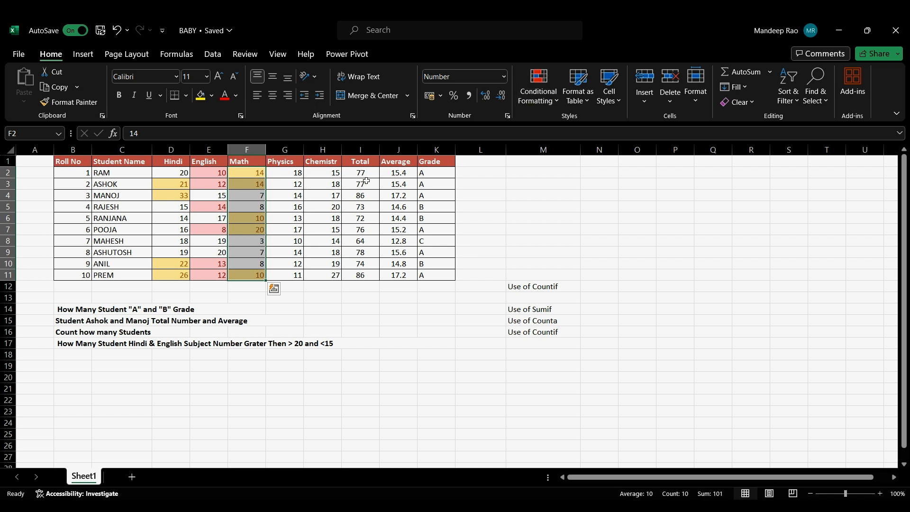
Step: Create a new colour scale formatting rule for the Total values in I2:I11, running from green for the lowest to yellow for the highest
drag(359, 172, 354, 271)
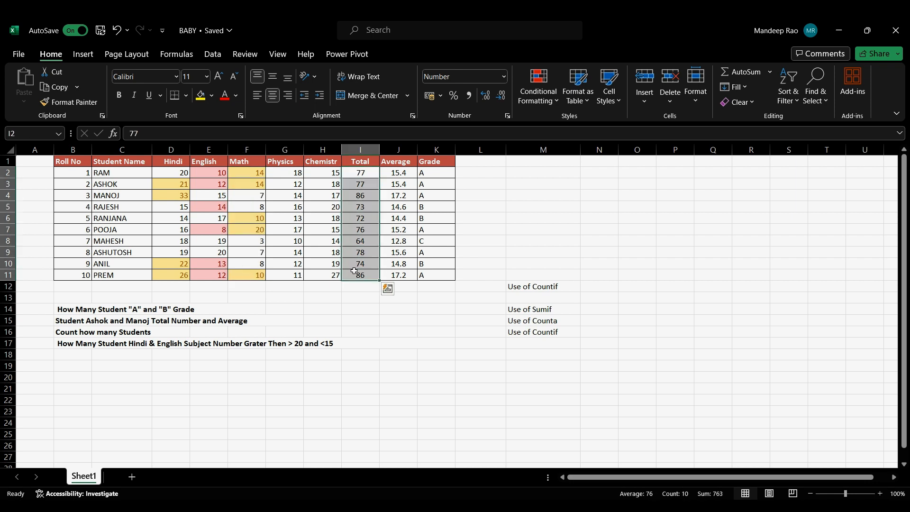
click(549, 102)
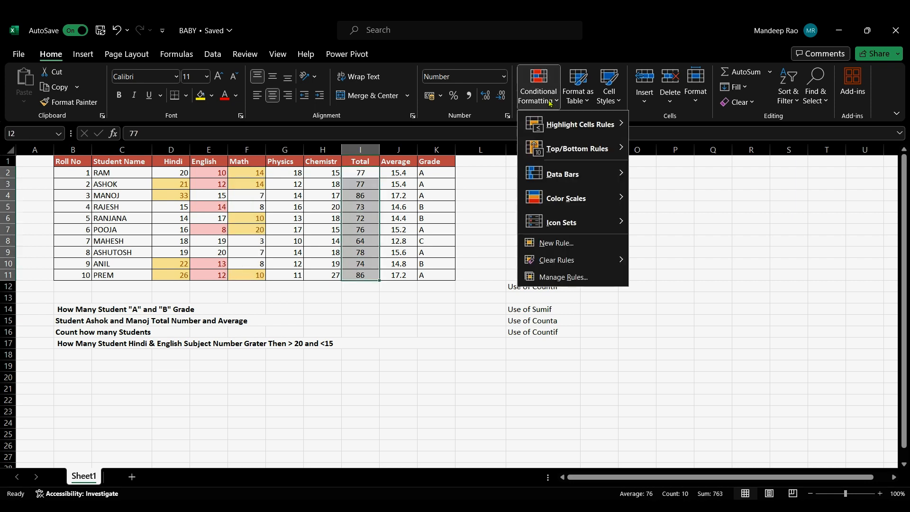
mouse_move(606, 178)
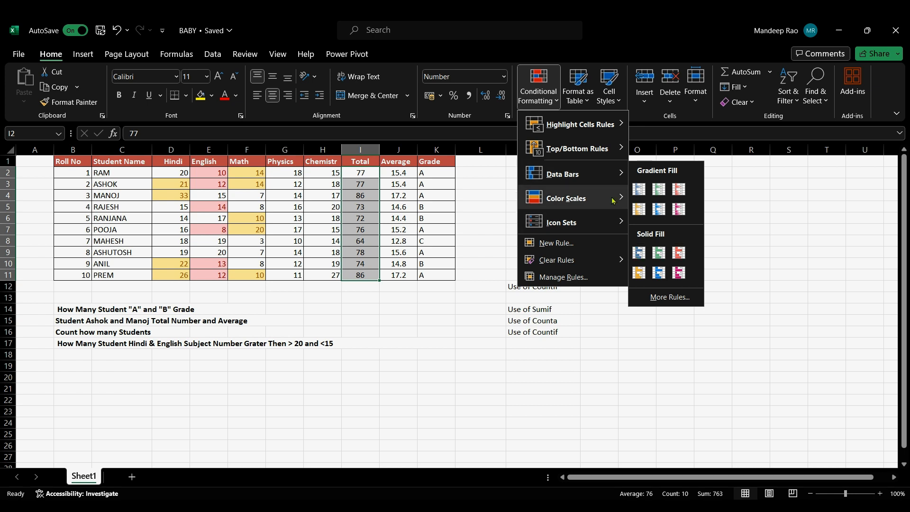
mouse_move(618, 198)
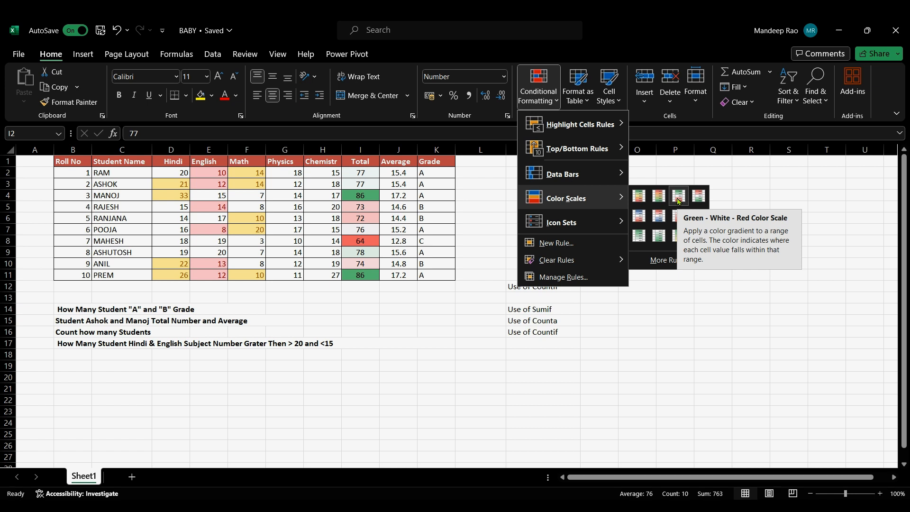
mouse_move(599, 223)
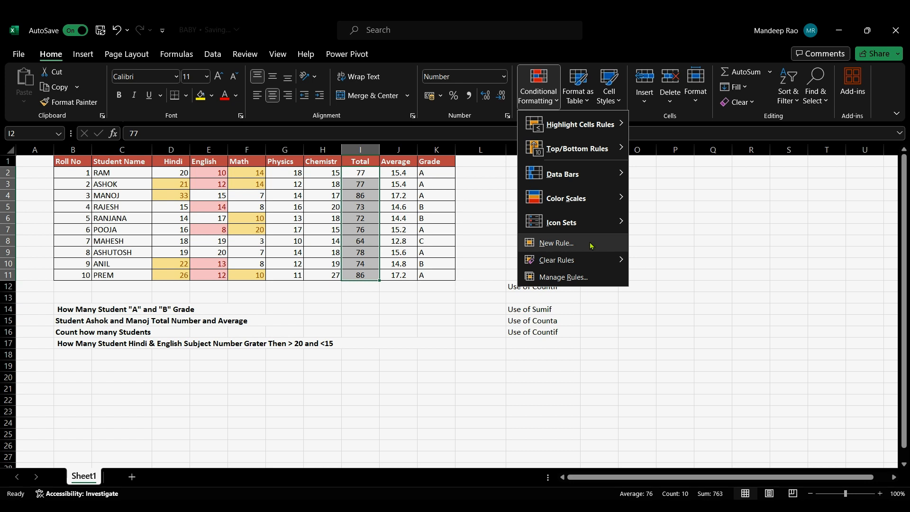
click(557, 243)
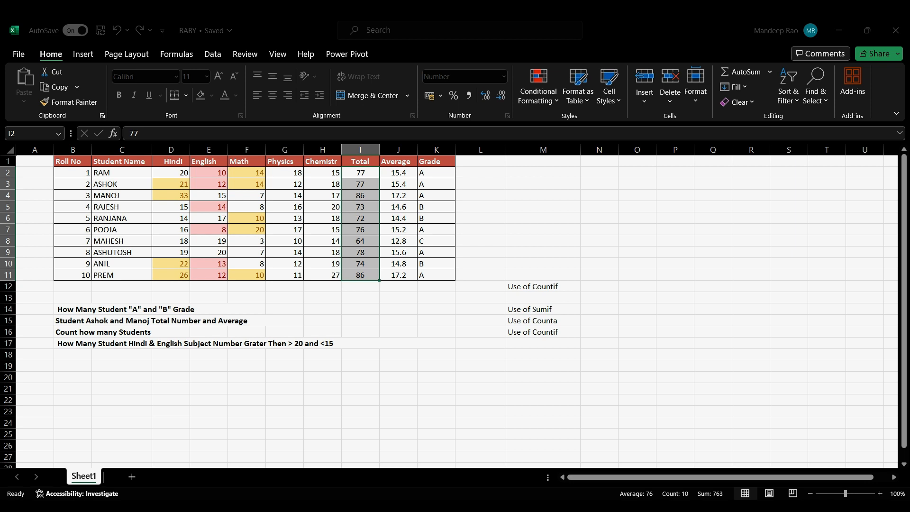
click(538, 298)
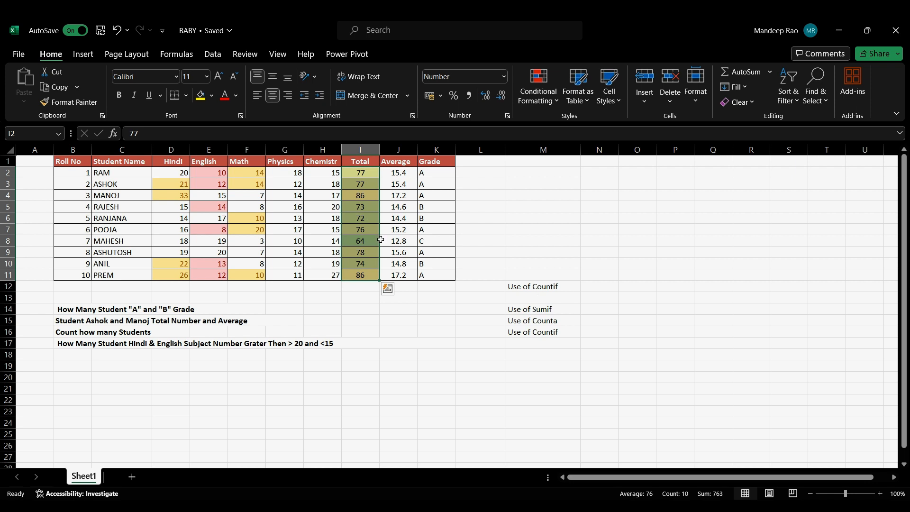
click(441, 219)
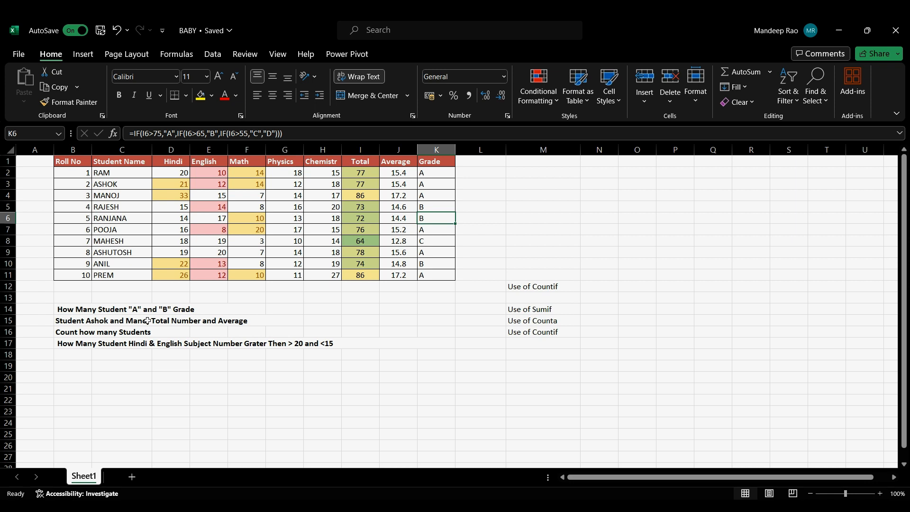
Step: Count the students with grade A in O12 using COUNTIF on K2:K11 with K2 as the criterion
click(624, 289)
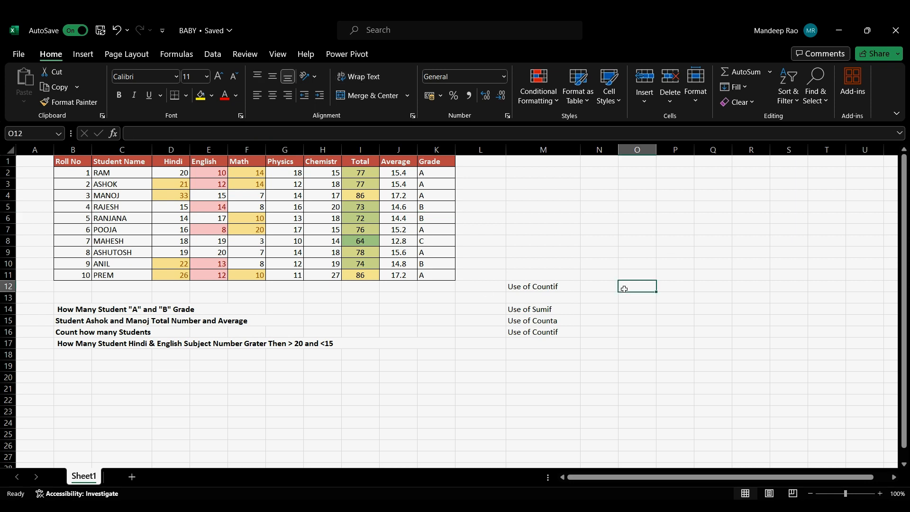
text(=)
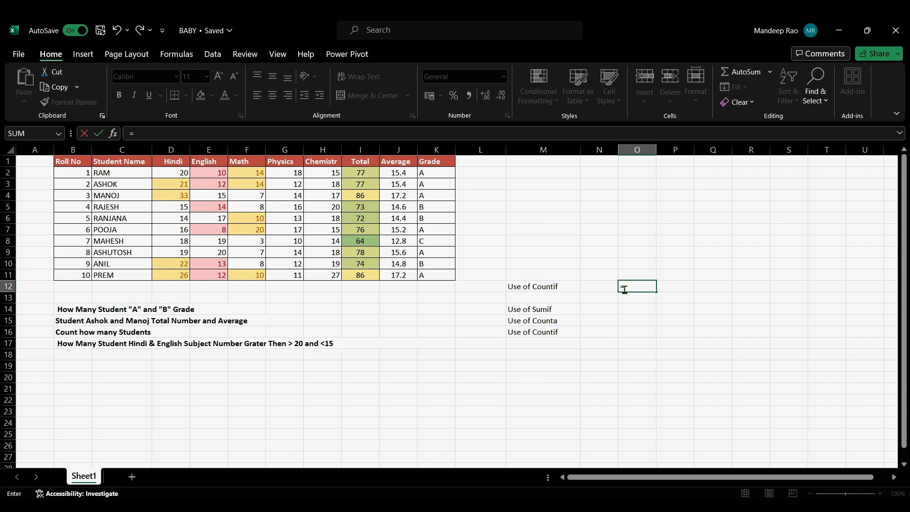
text(countif)
key(Tab)
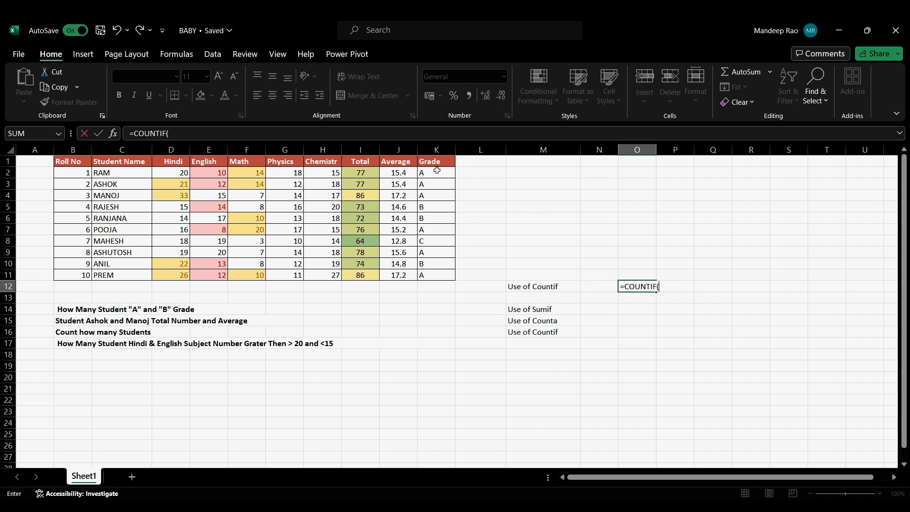
drag(436, 170, 436, 275)
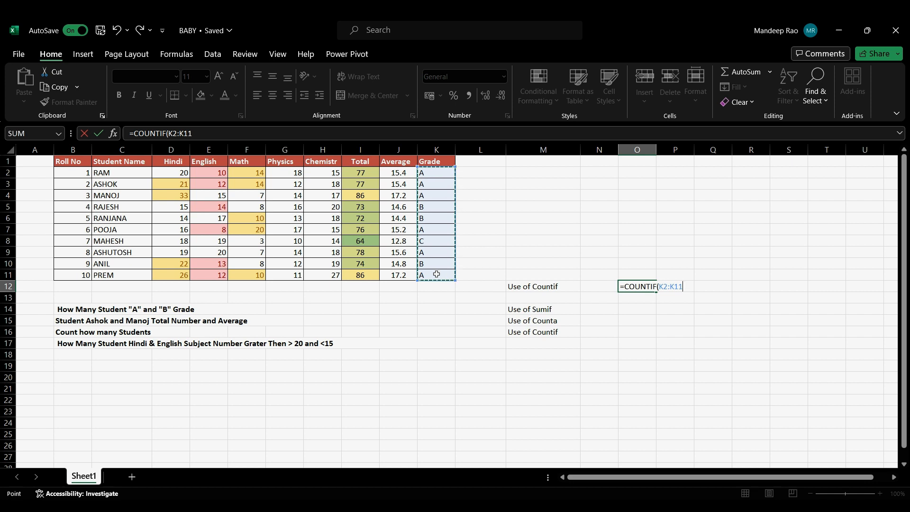
text(,)
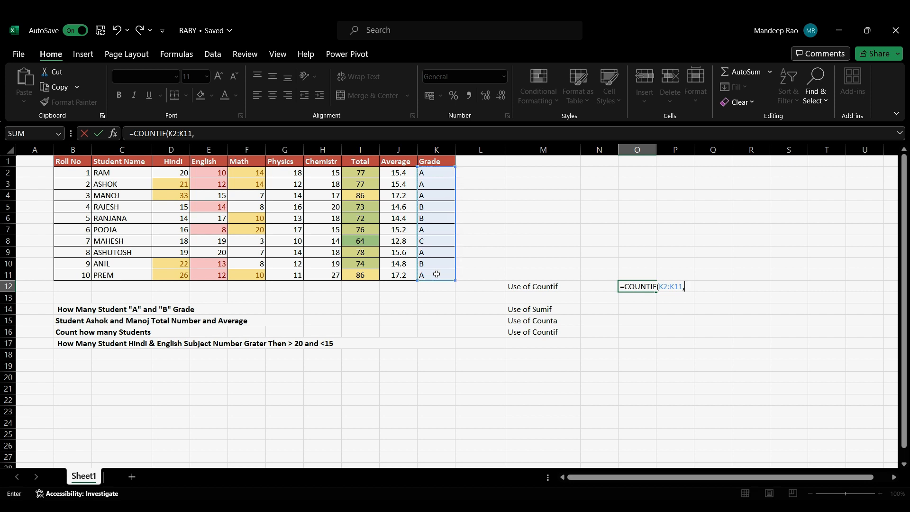
click(438, 172)
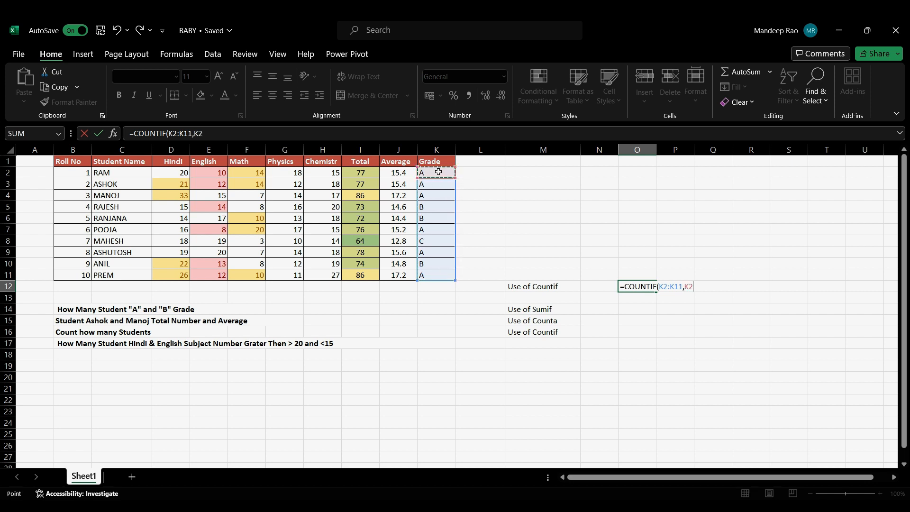
key(Return)
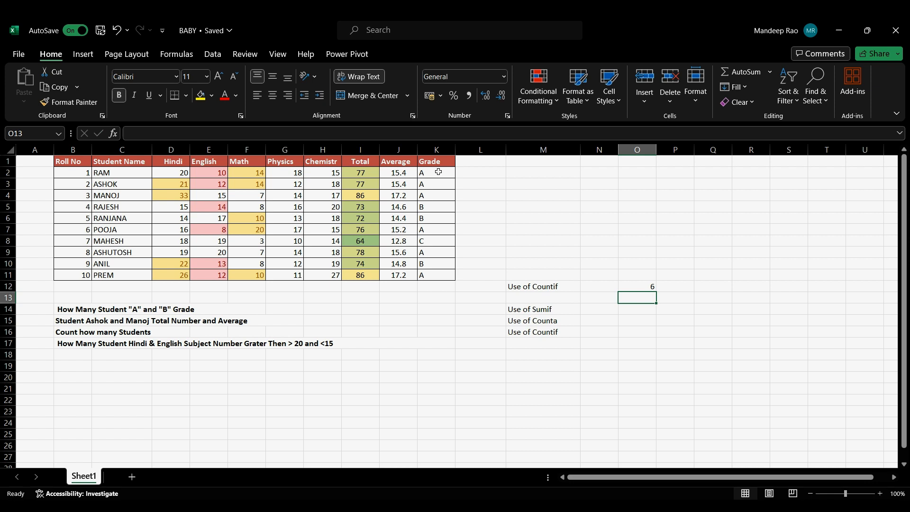
Step: Count the students with grade B in P12 using COUNTIF on K2:K11 with K5 as the criterion
click(674, 284)
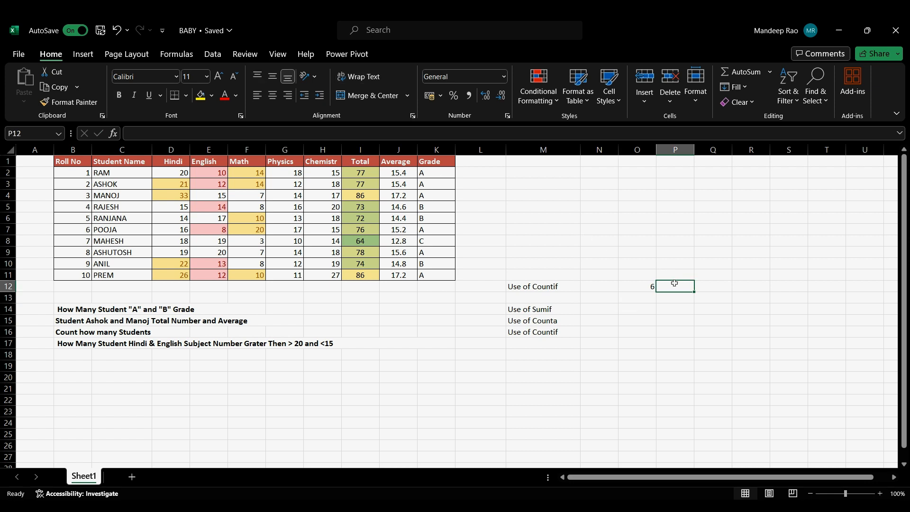
text(=)
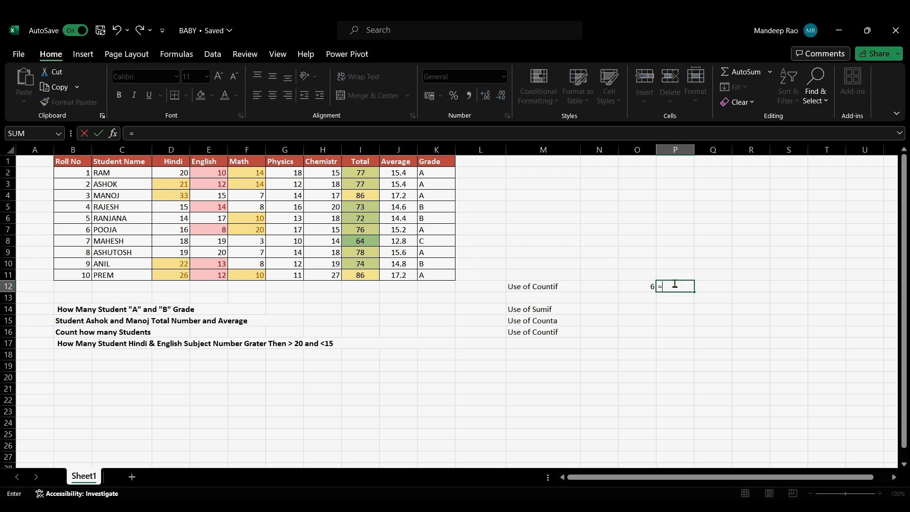
text(countif)
key(Tab)
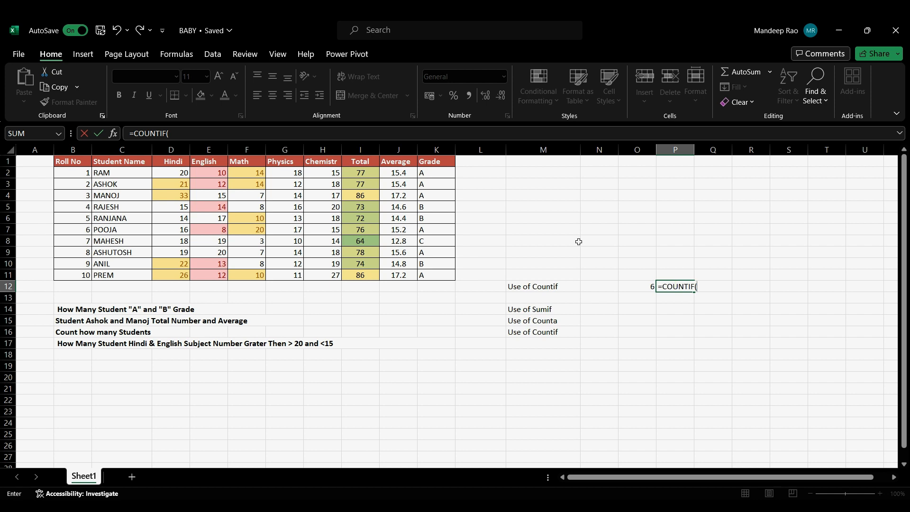
drag(438, 169, 441, 273)
text(,)
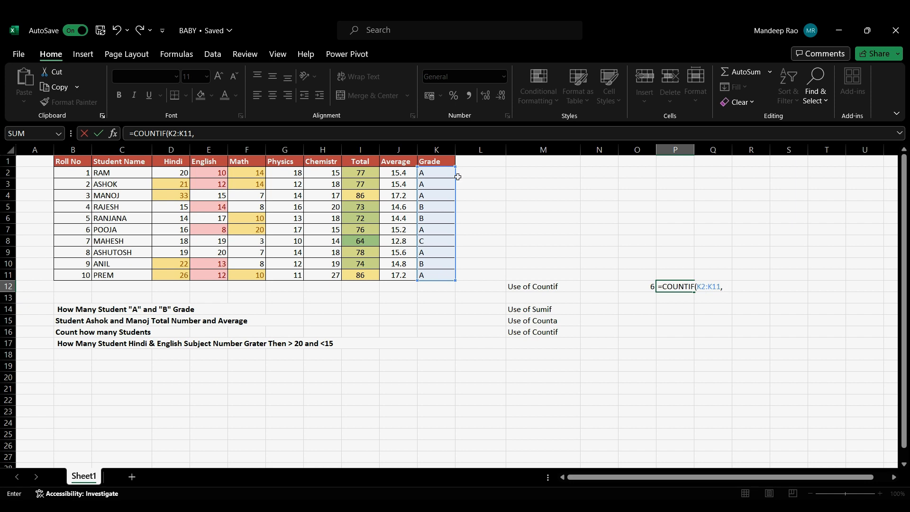
click(445, 205)
key(Return)
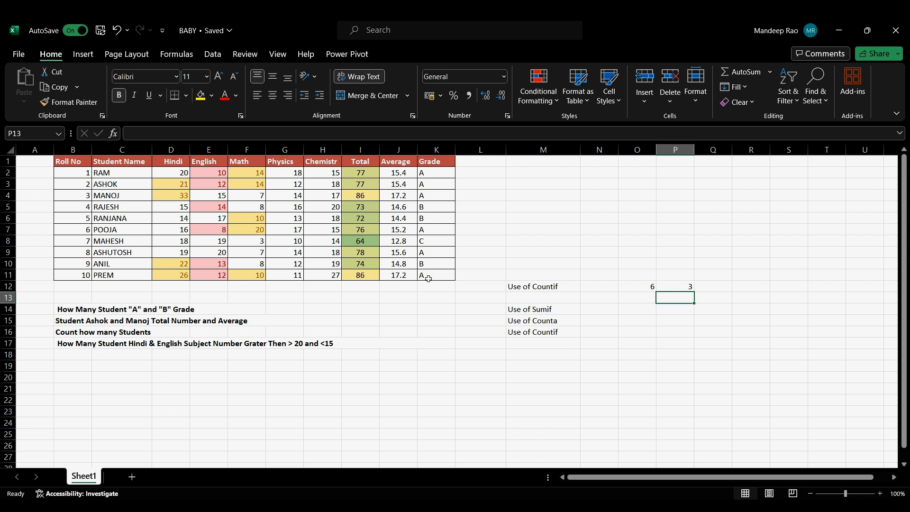
Step: Look up the total marks of the student in C3 by entering =SUMIF(C2:C11,C3,I2:I11) in O14
click(635, 310)
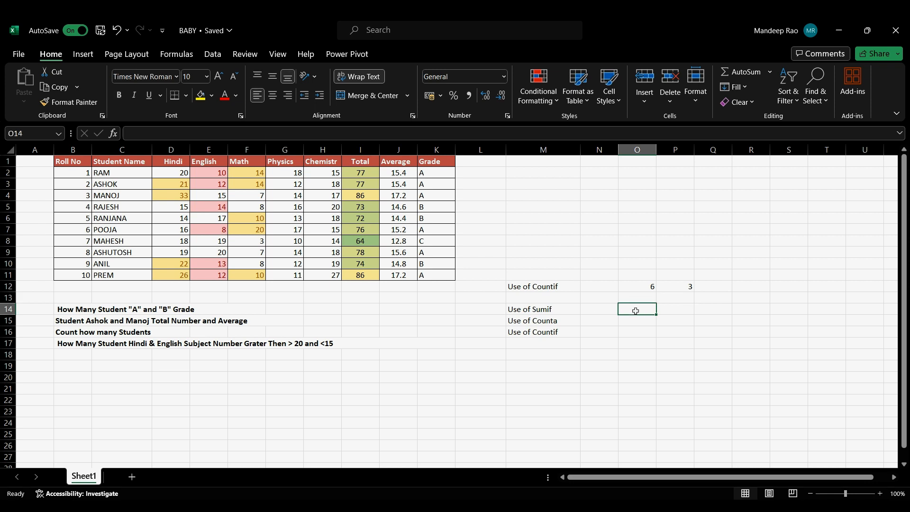
text(=sum)
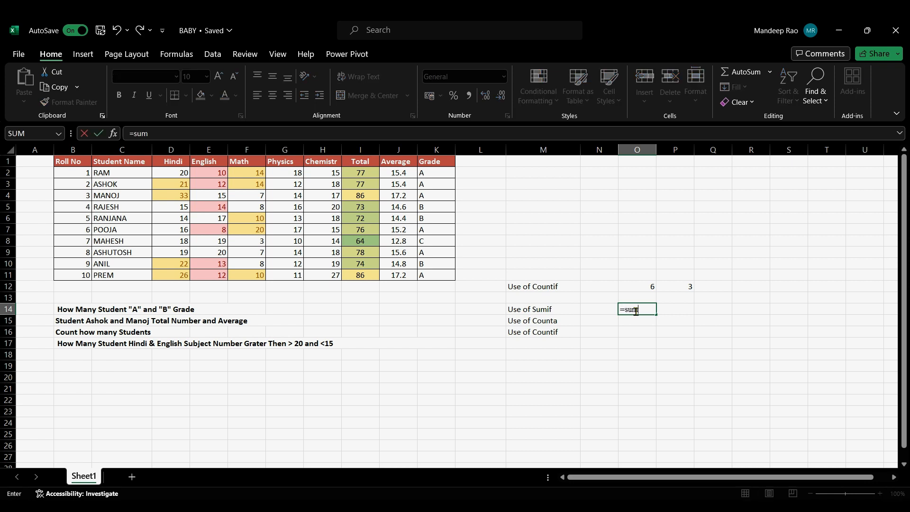
text(if)
key(Tab)
drag(114, 172, 118, 273)
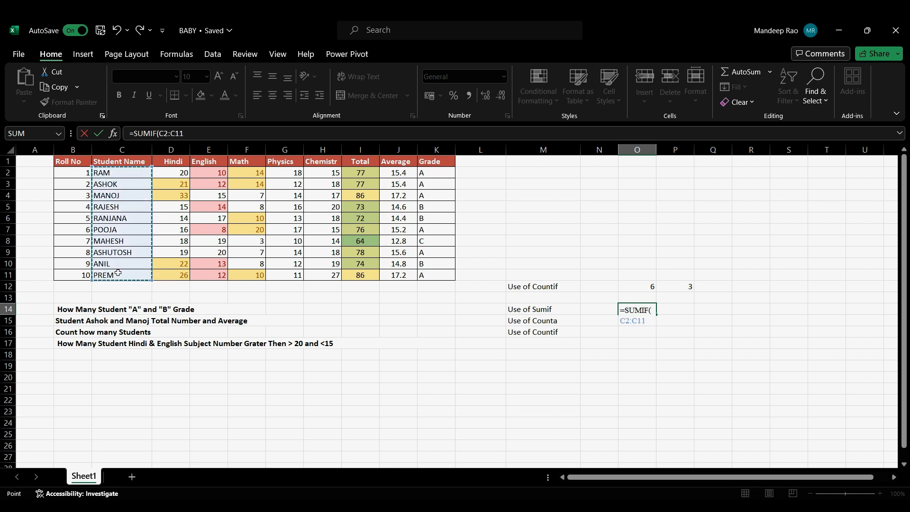
text(,)
click(115, 183)
text(,)
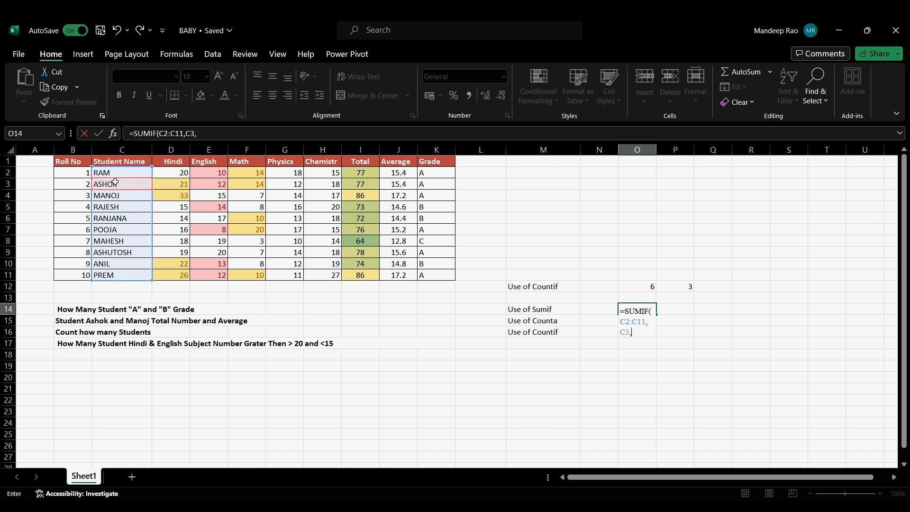
drag(354, 171, 360, 274)
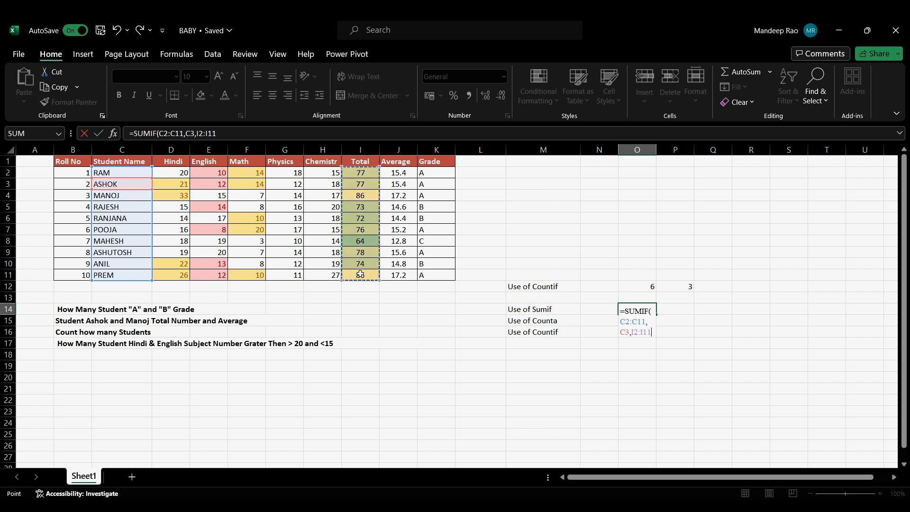
key(Return)
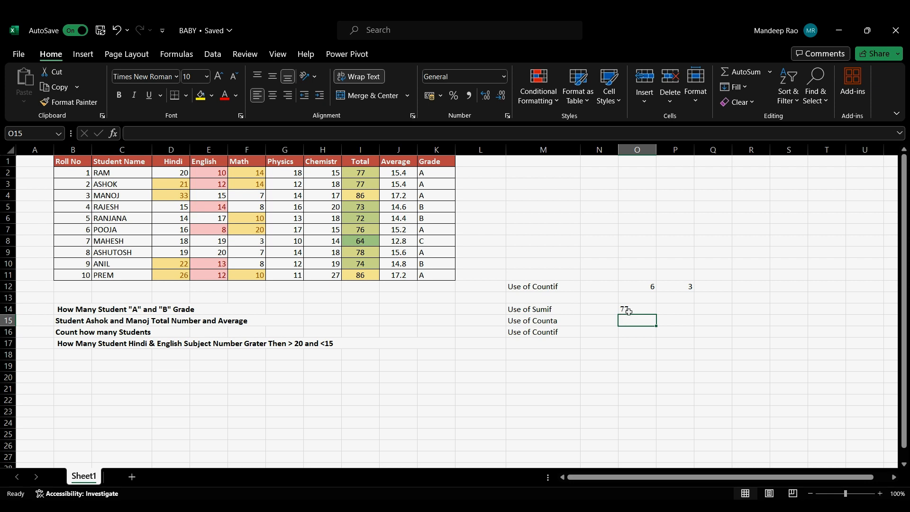
Step: Get the total marks of the student in C8 in P14 with SUMIF over C2:C11, summing I2:I11
click(672, 311)
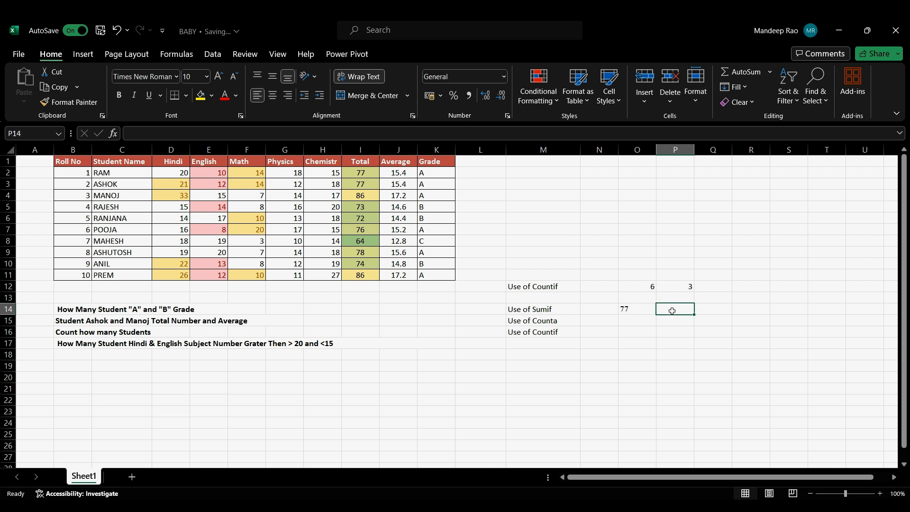
text(=)
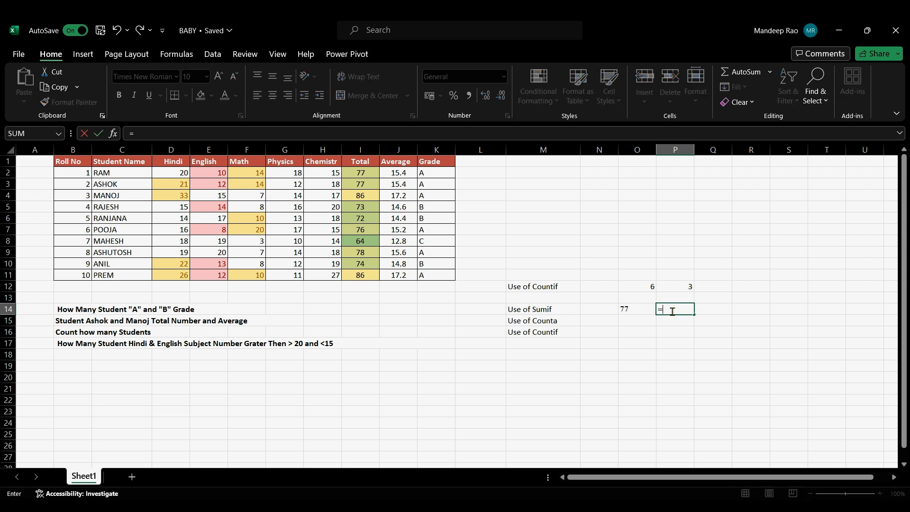
text(sumif)
key(Tab)
drag(119, 175, 118, 273)
text(,)
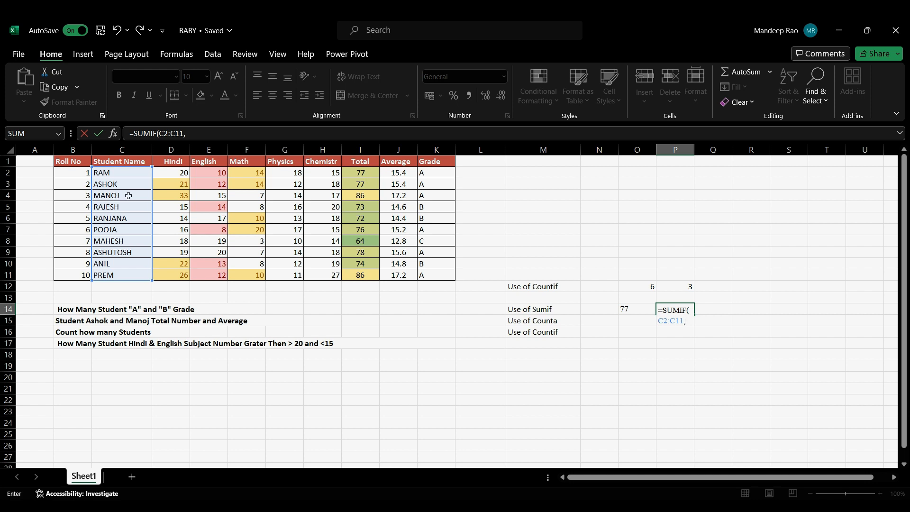
click(121, 241)
text(,)
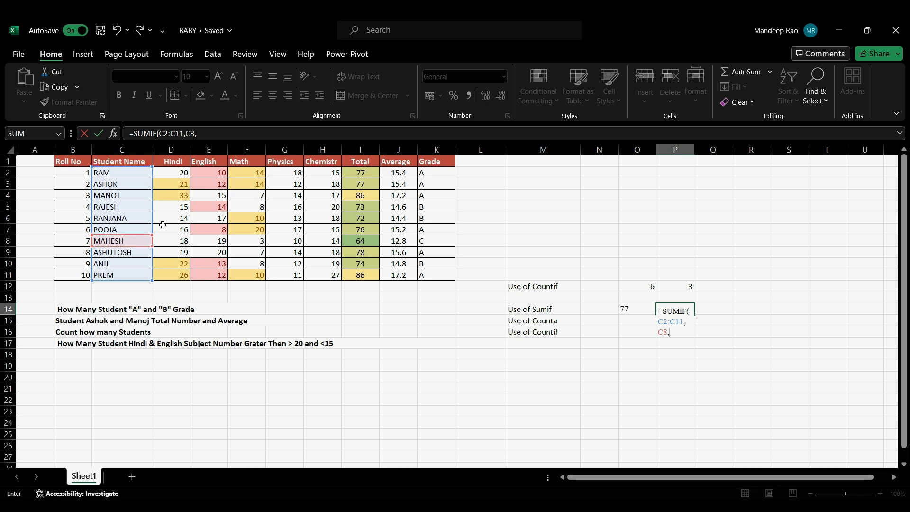
drag(362, 174, 360, 273)
key(Return)
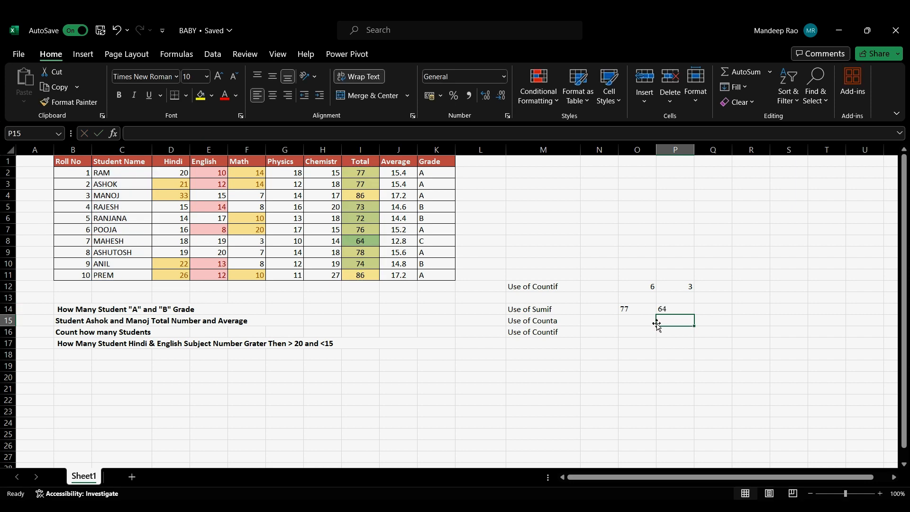
Step: Get the average of the student in C3 in R14 with SUMIF over C2:C11, summing the Average values J2:J11
click(748, 307)
text(=sumif)
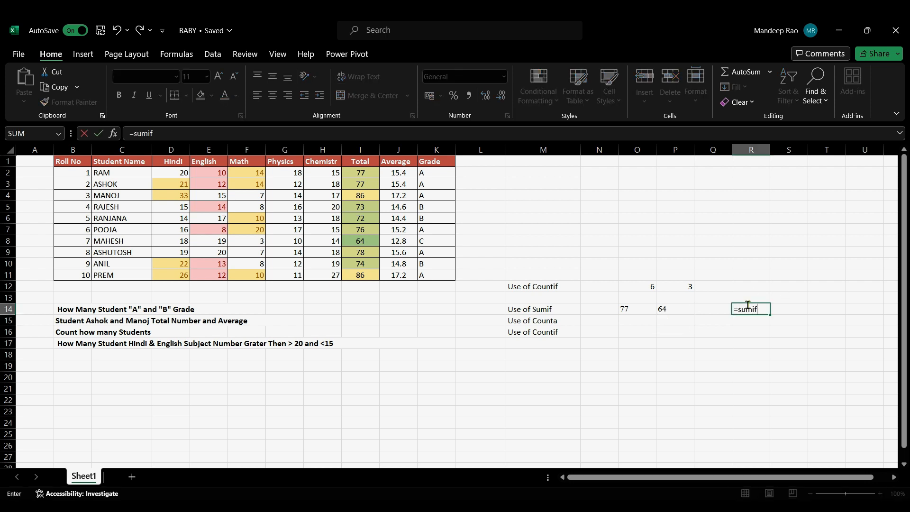
key(Tab)
drag(106, 174, 105, 276)
text(,)
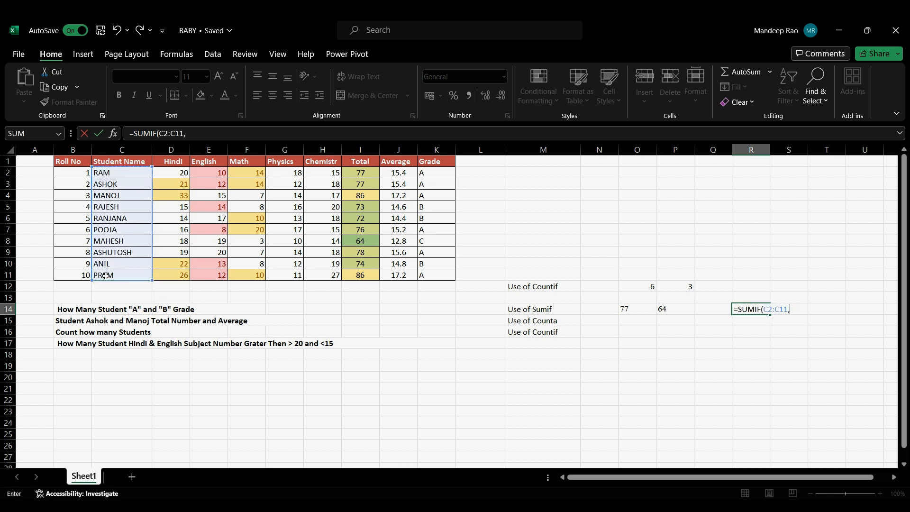
click(120, 182)
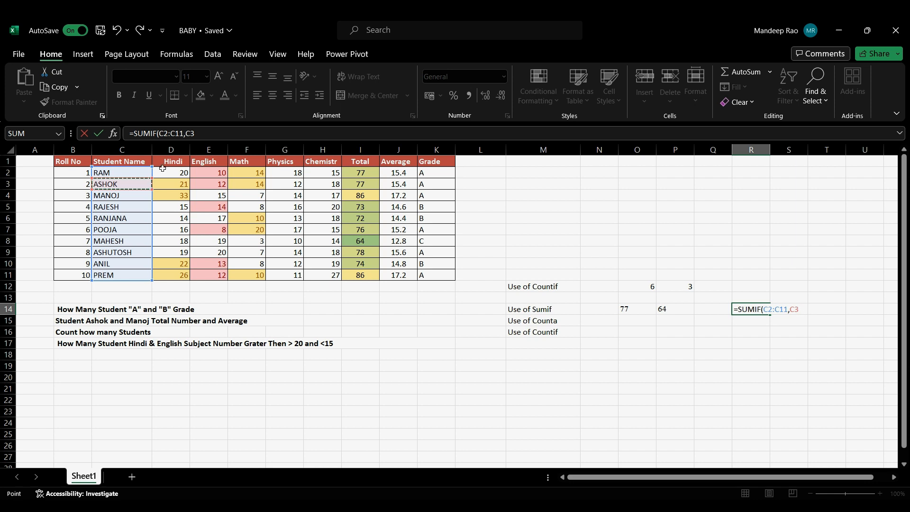
text(,)
click(396, 174)
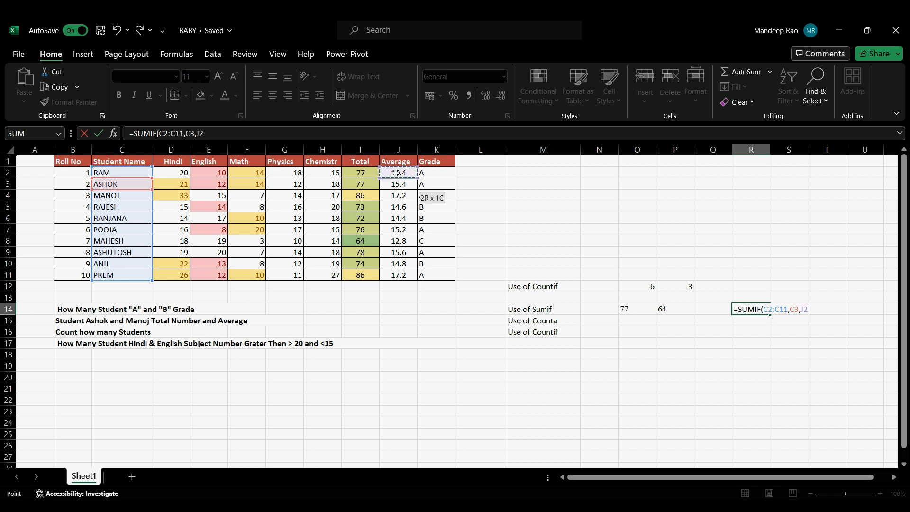
drag(396, 174, 395, 275)
key(Return)
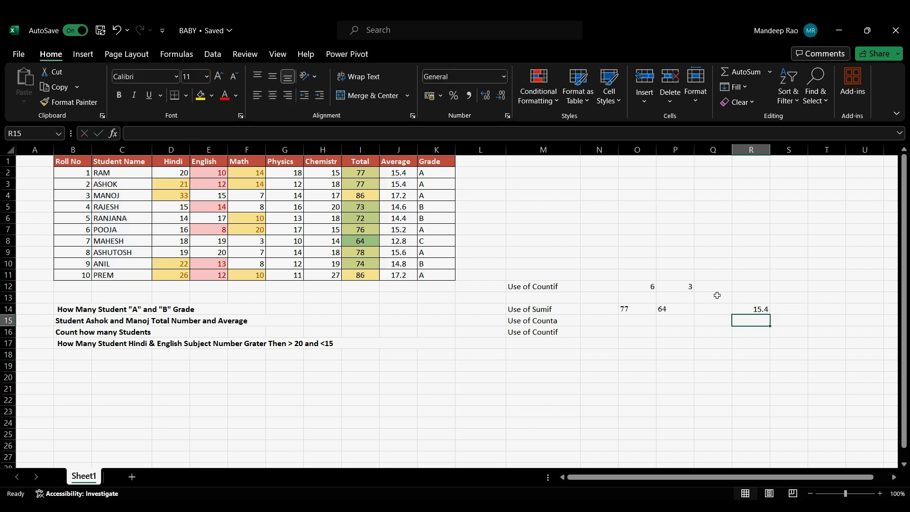
Step: Start a SUMIF formula in S14 with C2:C11 as the range and C10 as the criterion
click(789, 305)
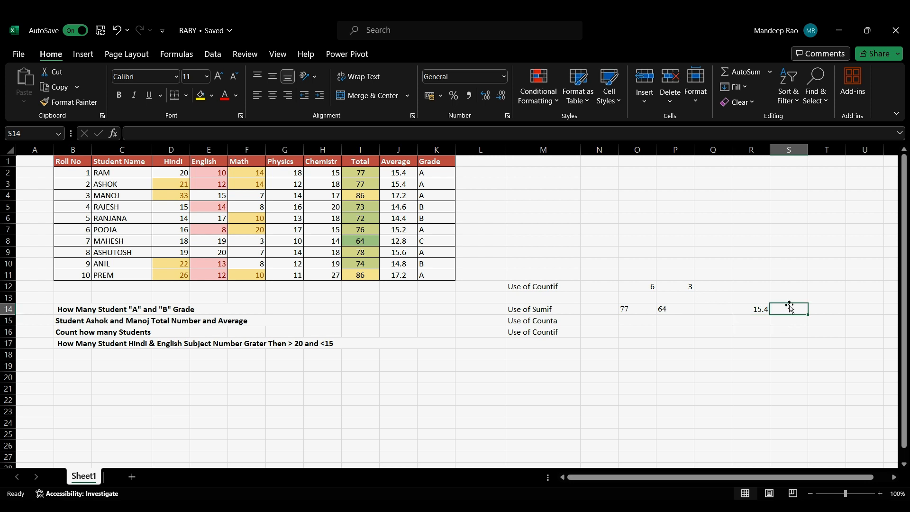
text(=sumif)
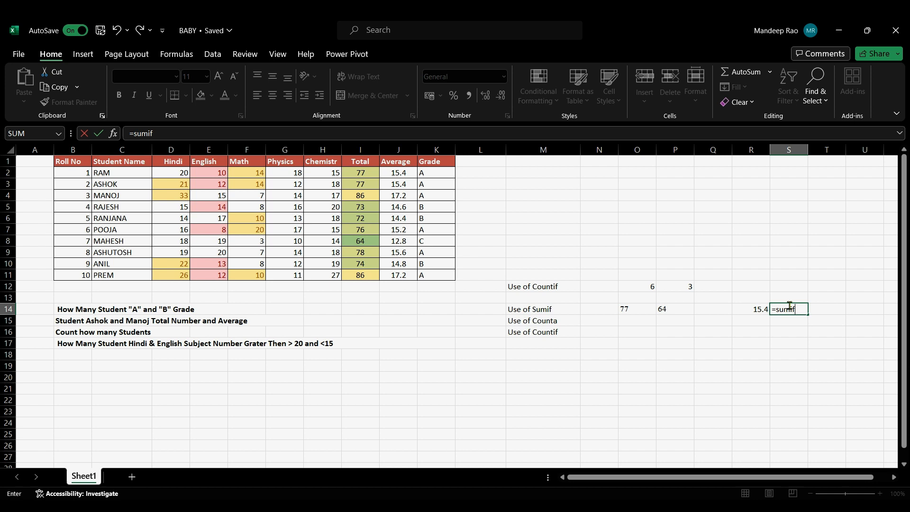
key(Tab)
drag(135, 171, 135, 275)
text(,)
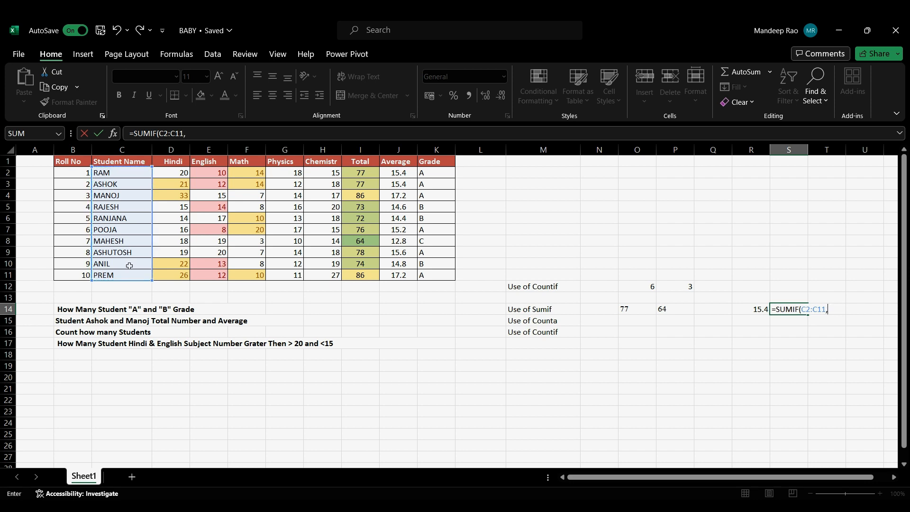
click(128, 264)
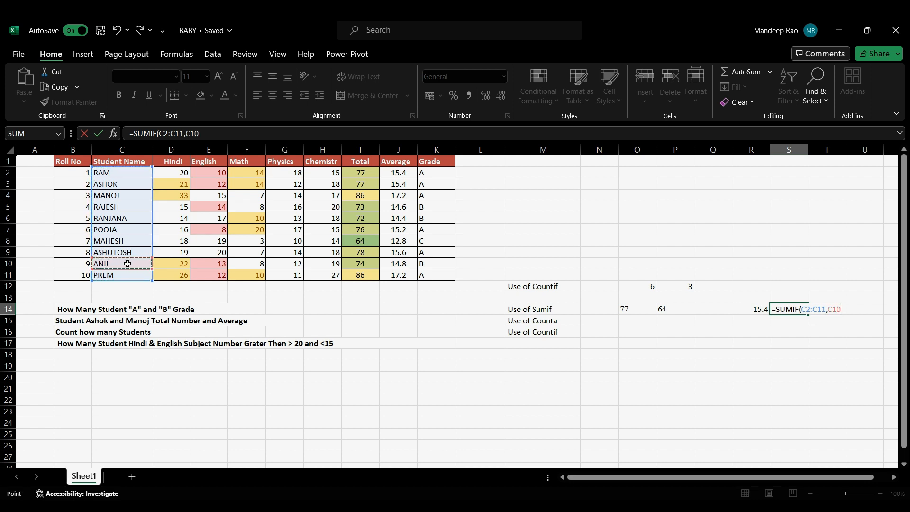
text(,)
drag(446, 174, 440, 281)
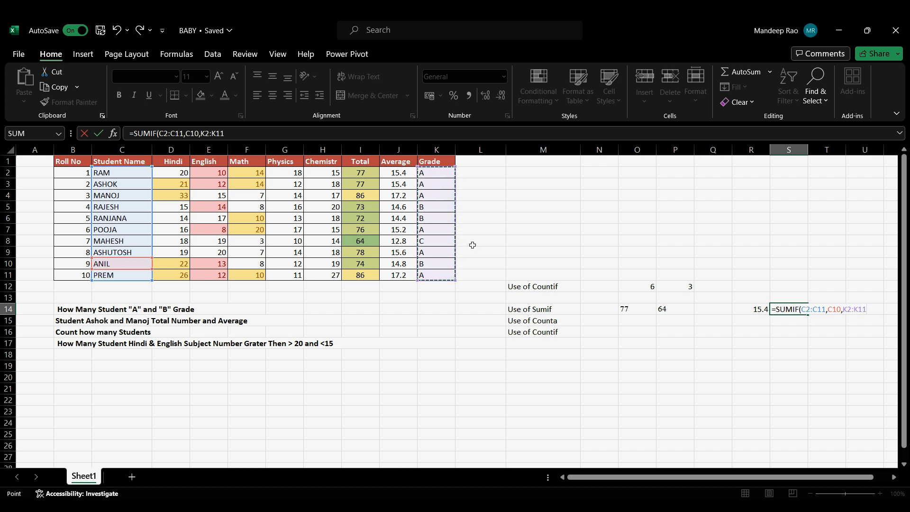
key(BackSpace)
key(BackSpace)
key(BackSpace)
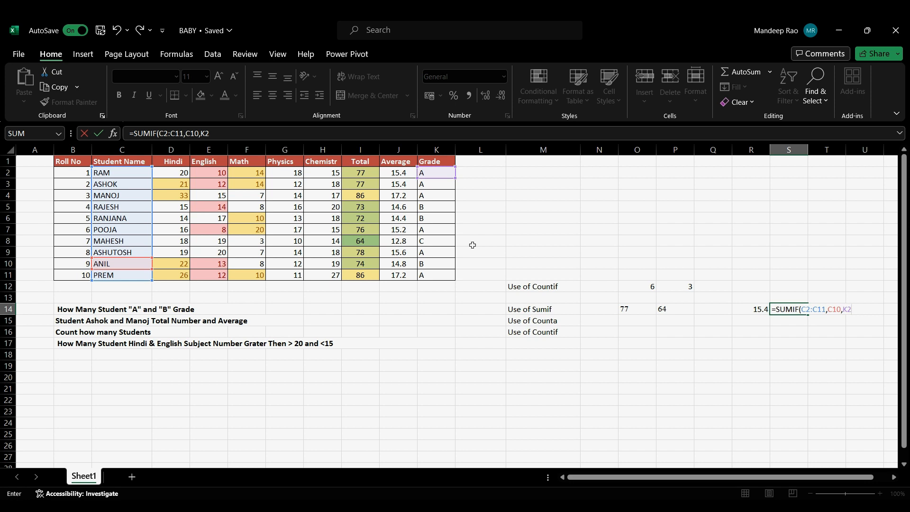
key(BackSpace)
key(BackSpace)
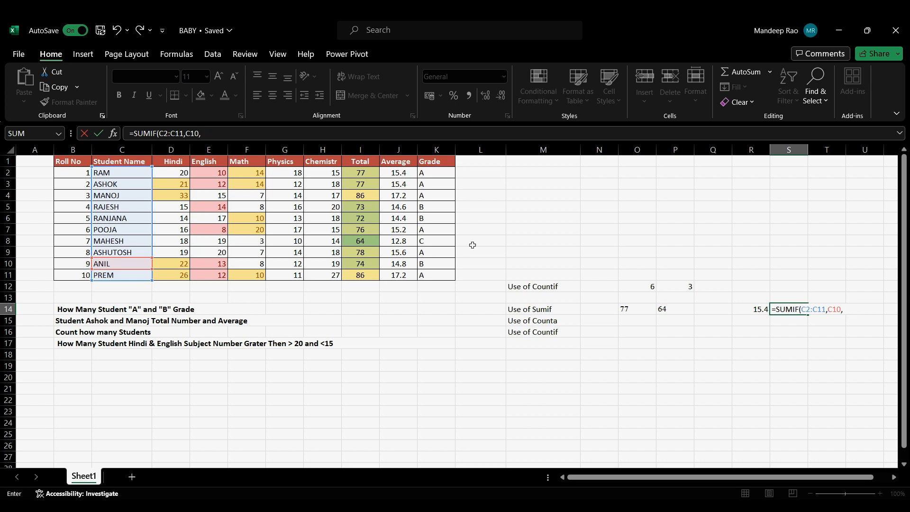
Step: Complete the SUMIF formula in S14 with the Average values J2:J11 as the sum range
drag(401, 174, 409, 276)
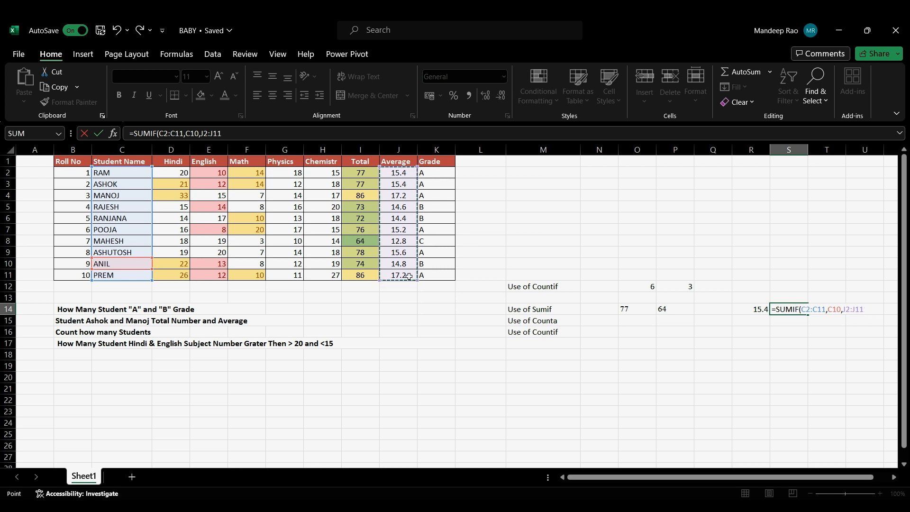
key(Return)
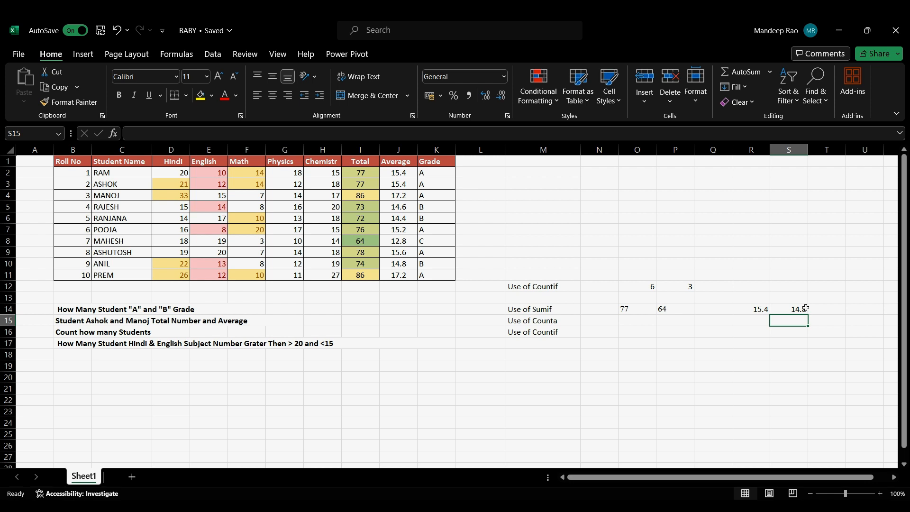
Step: Count the roll numbers in M19 with a COUNT formula over B2:B13
click(518, 371)
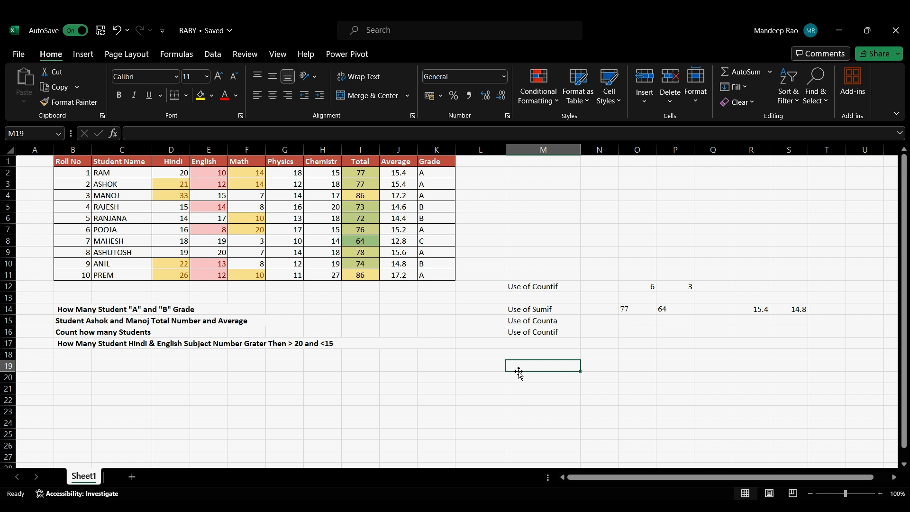
text(=count)
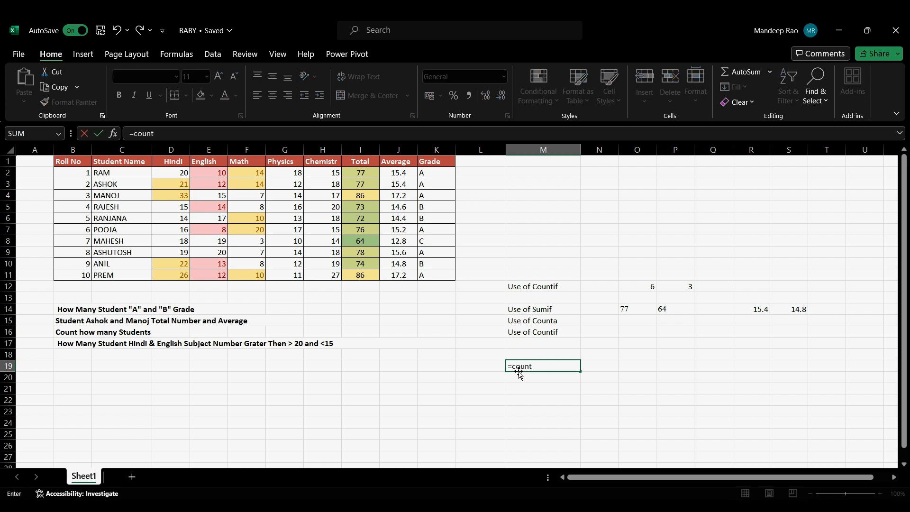
key(Tab)
drag(80, 171, 77, 277)
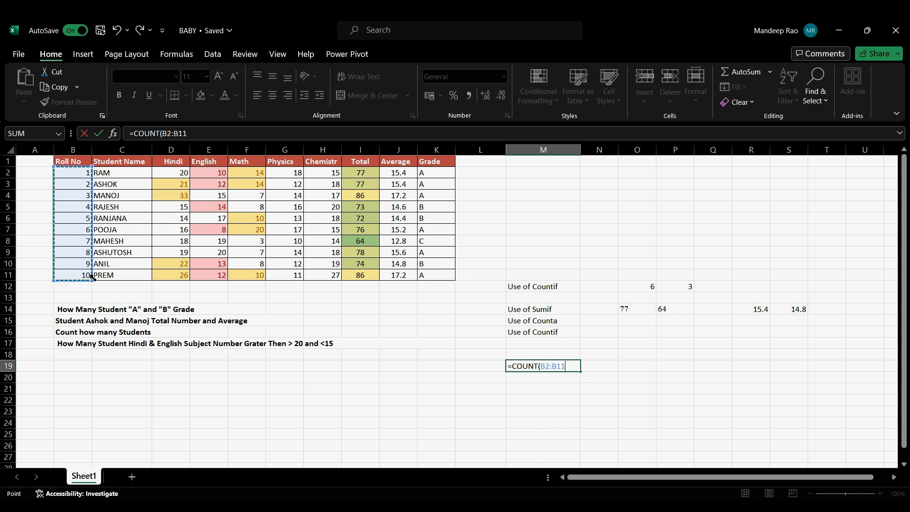
click(90, 278)
drag(91, 279, 87, 307)
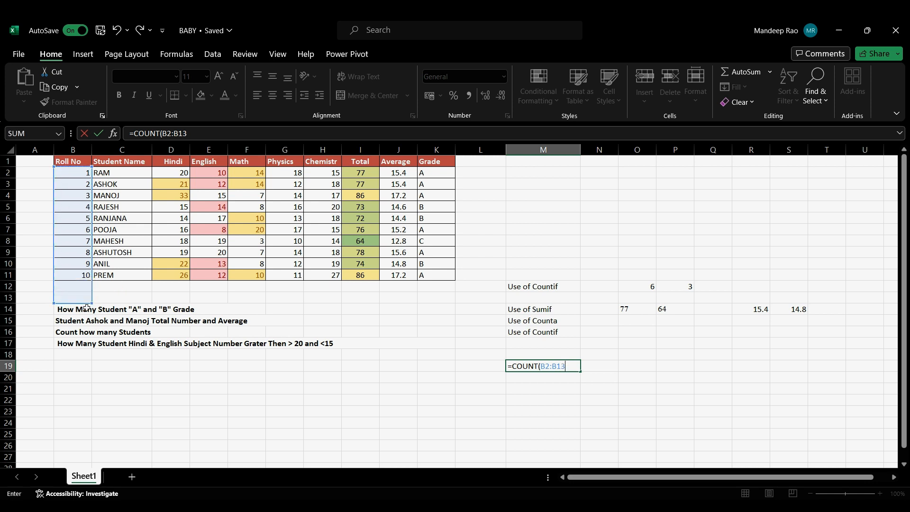
key(Return)
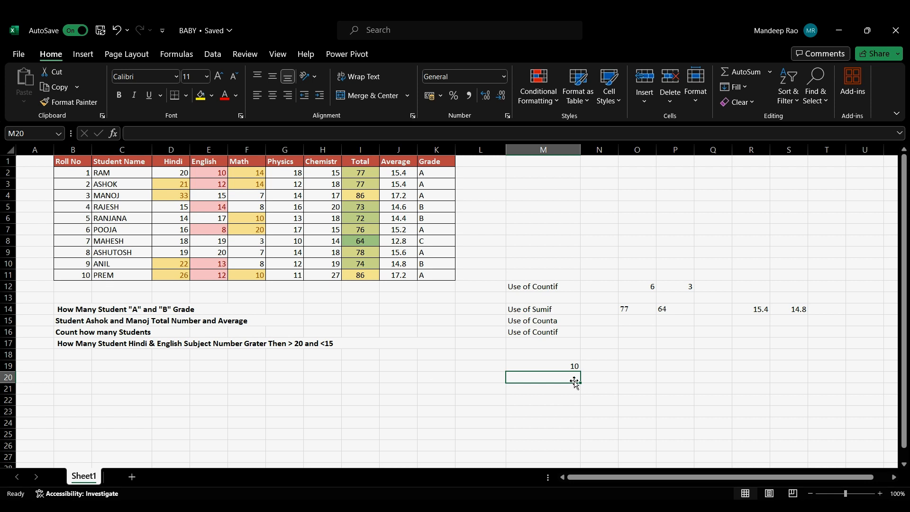
click(563, 364)
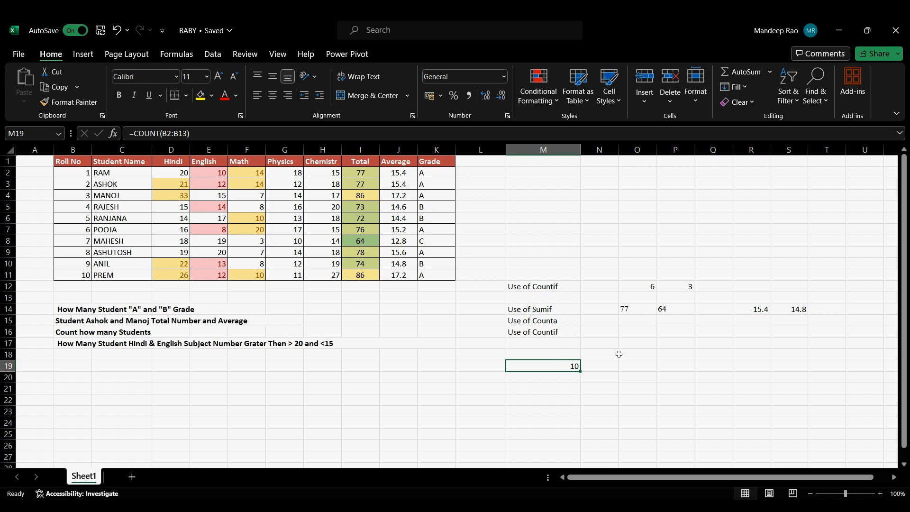
Step: Try counting the student names in N19 with a COUNT formula over C2:C11
click(610, 368)
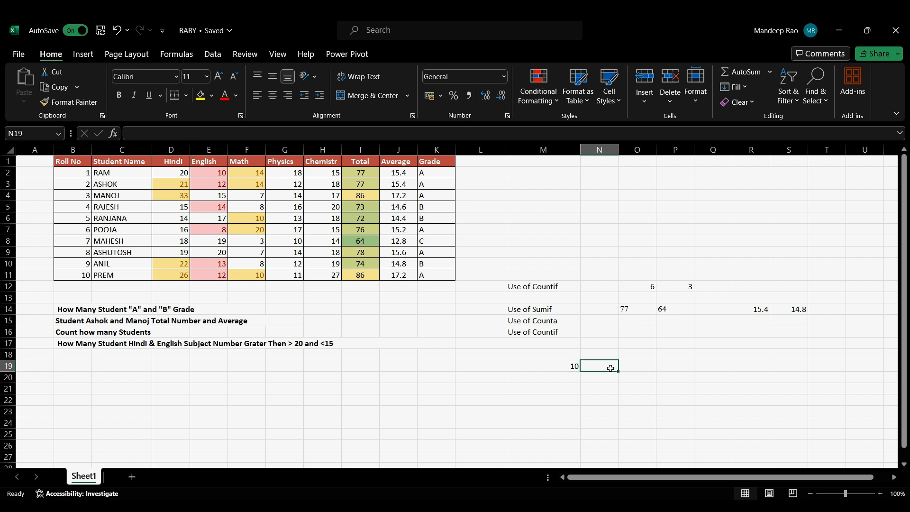
text(=count)
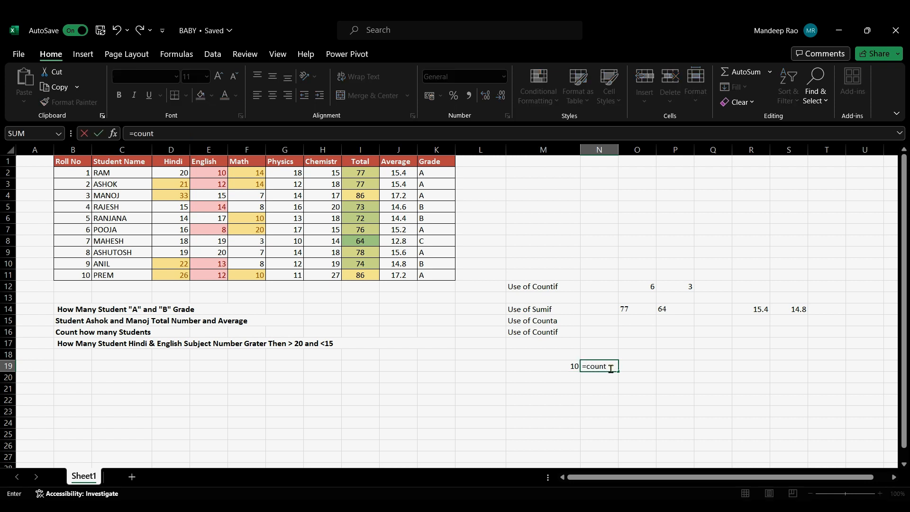
key(Tab)
click(137, 173)
drag(136, 172, 126, 273)
key(Return)
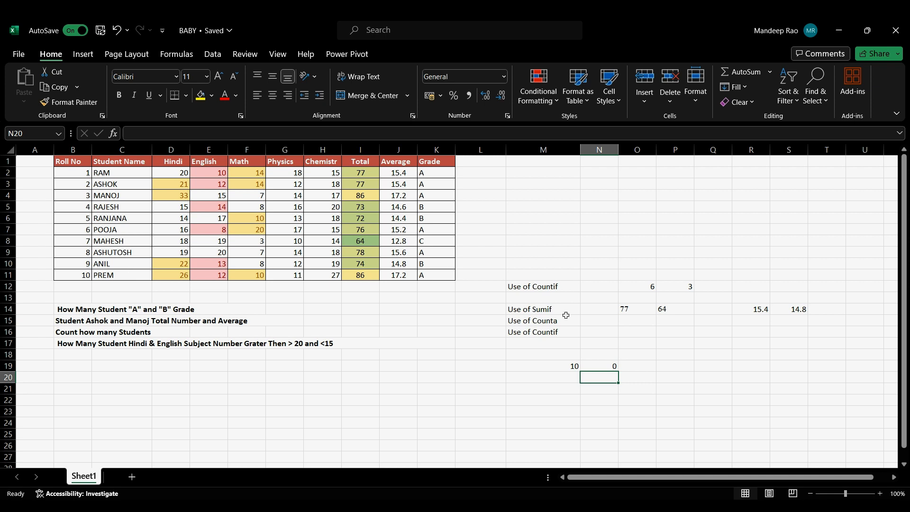
Step: Try to change the formula in N19 from COUNT to COUNTA for the range C2:C11
click(615, 364)
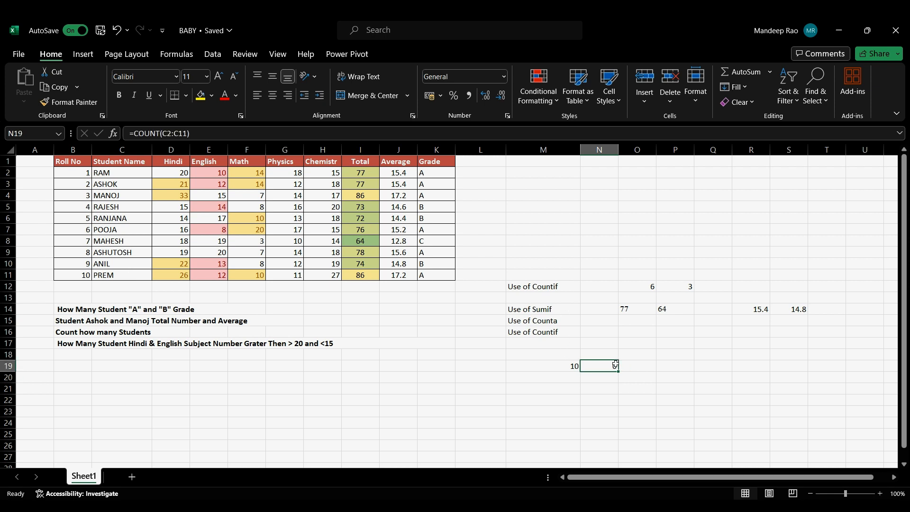
click(158, 133)
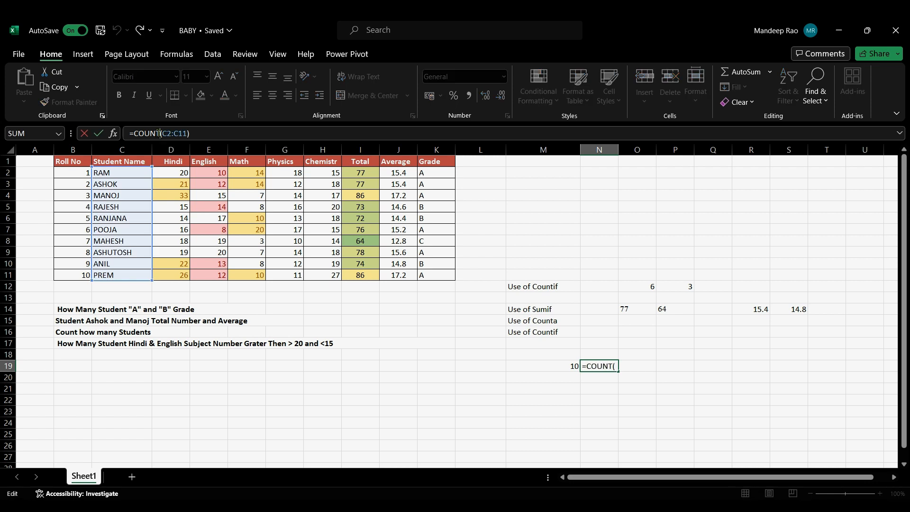
text(a`)
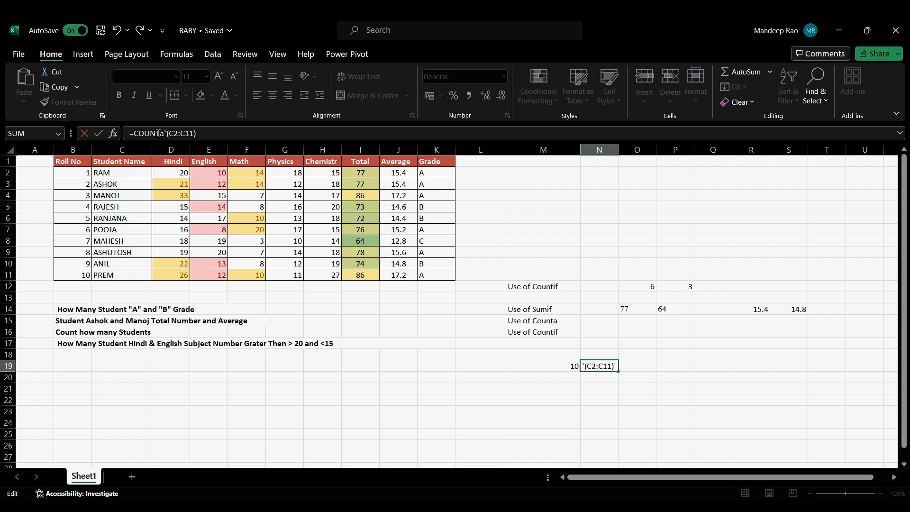
key(Return)
key(Return)
key(BackSpace)
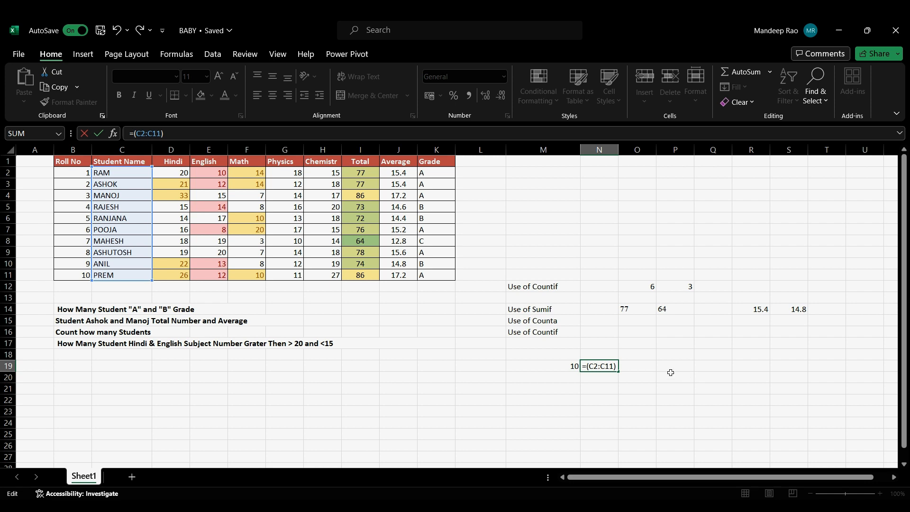
click(642, 363)
key(BackSpace)
key(BackSpace)
key(BackSpace)
key(BackSpace)
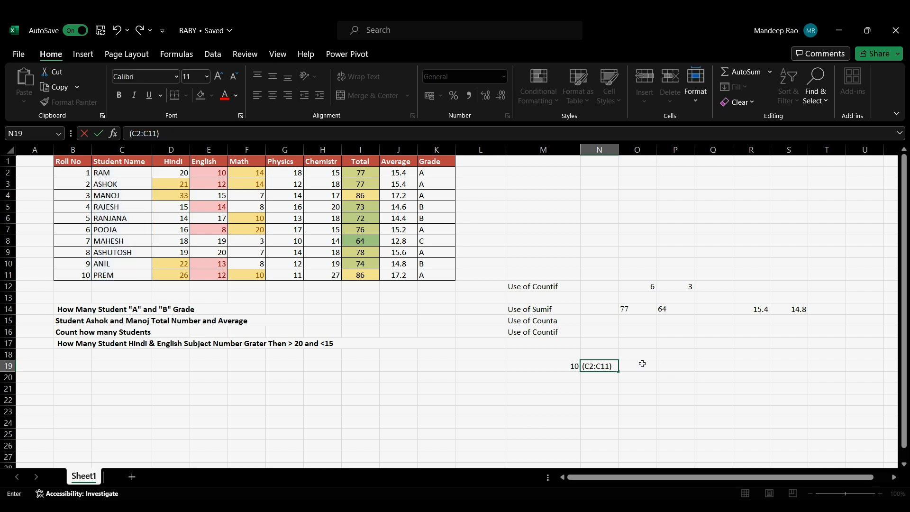
Step: Count the student names in O19 with COUNTA over C2:C11, and clear the leftover text in N19
click(643, 364)
text(=)
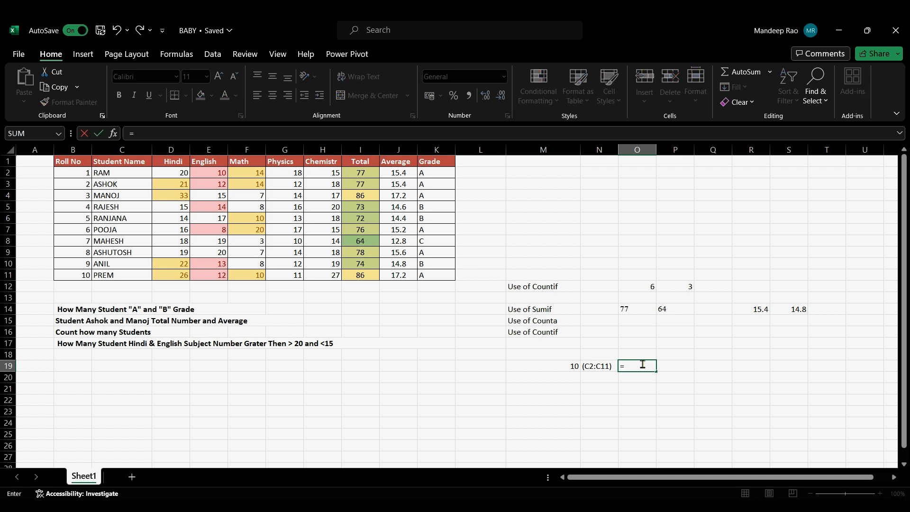
text(counta)
key(Tab)
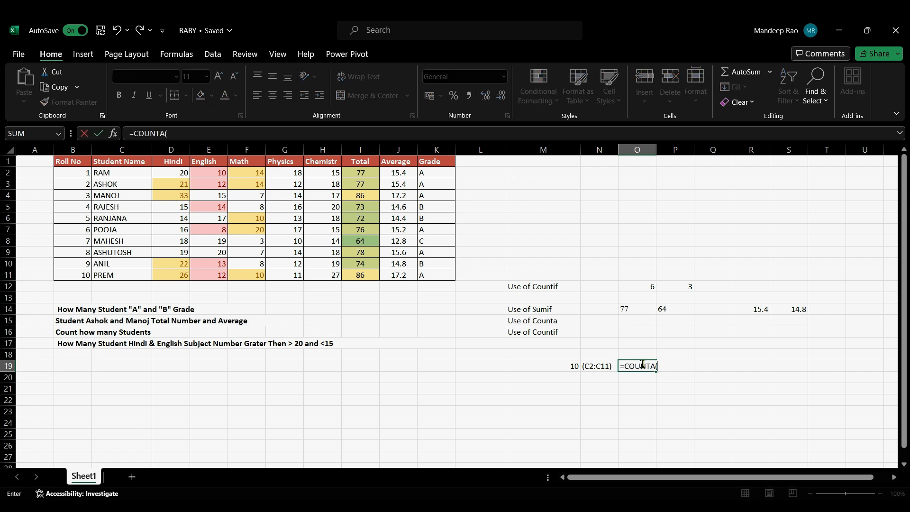
click(103, 172)
drag(103, 173, 108, 276)
key(Return)
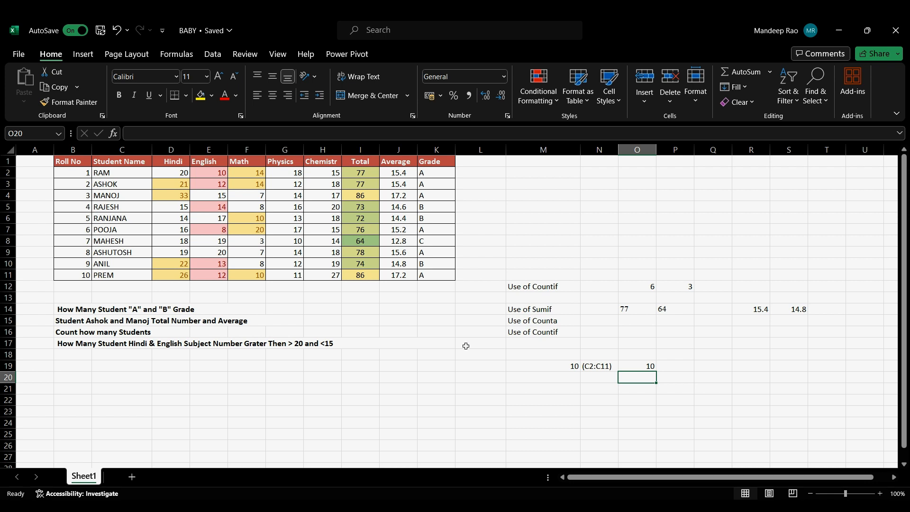
click(595, 367)
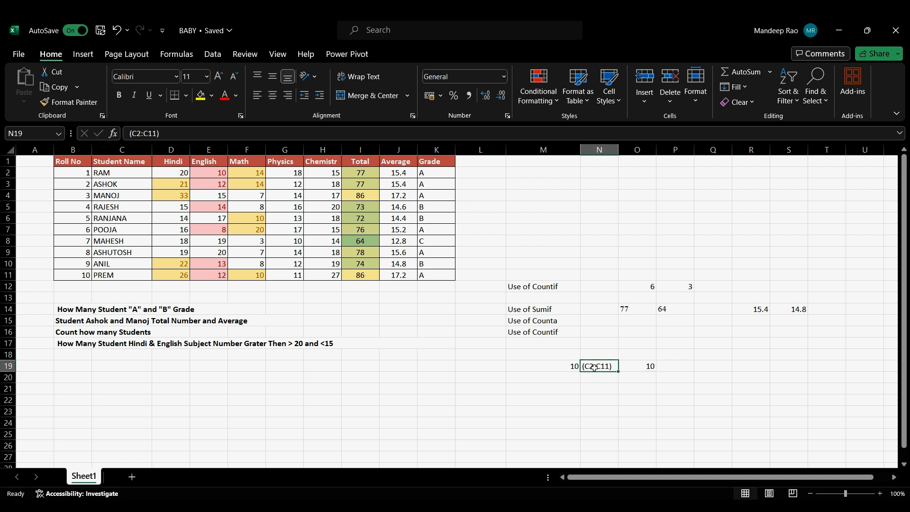
key(Delete)
Step: Move the second "Use of Countif" label from M16 to M18 and clear the roll number count in M19
drag(519, 332, 559, 331)
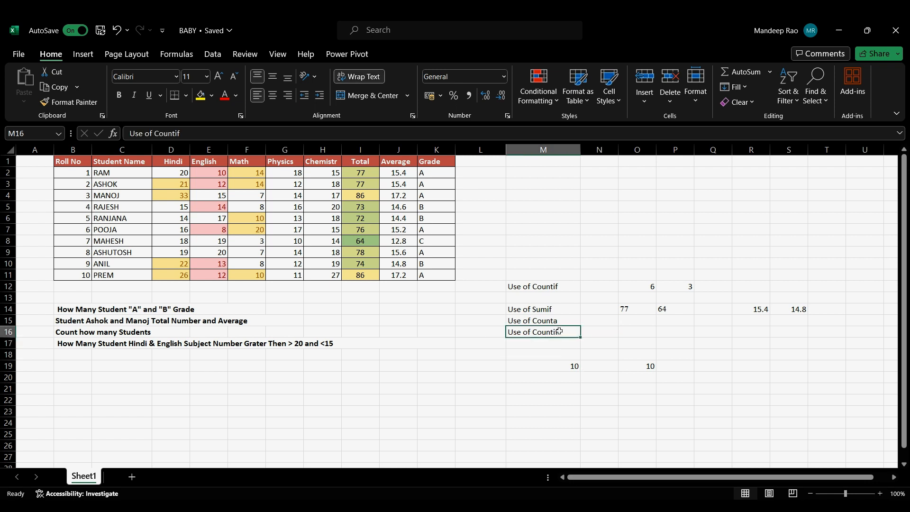
drag(558, 338, 532, 355)
click(575, 366)
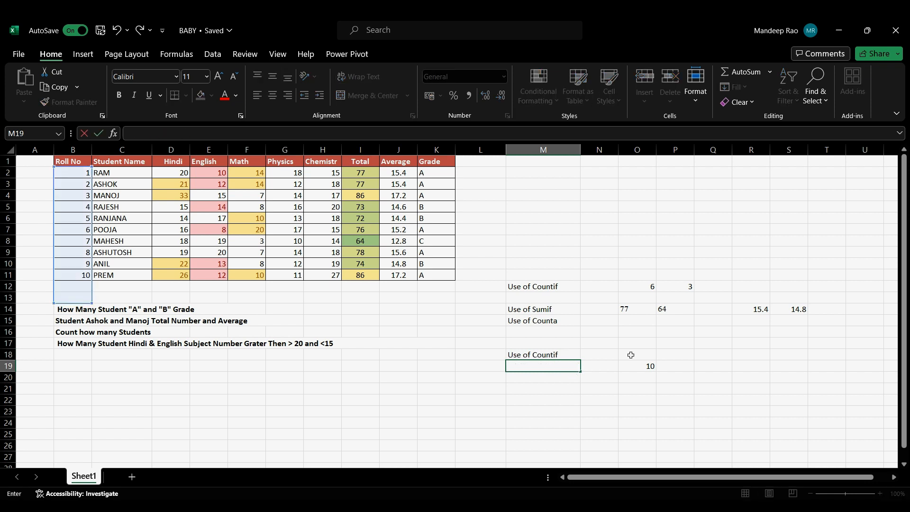
Step: Count the Hindi marks greater than 20 by entering =COUNTIF(D2:D11,">20") in N18
click(609, 353)
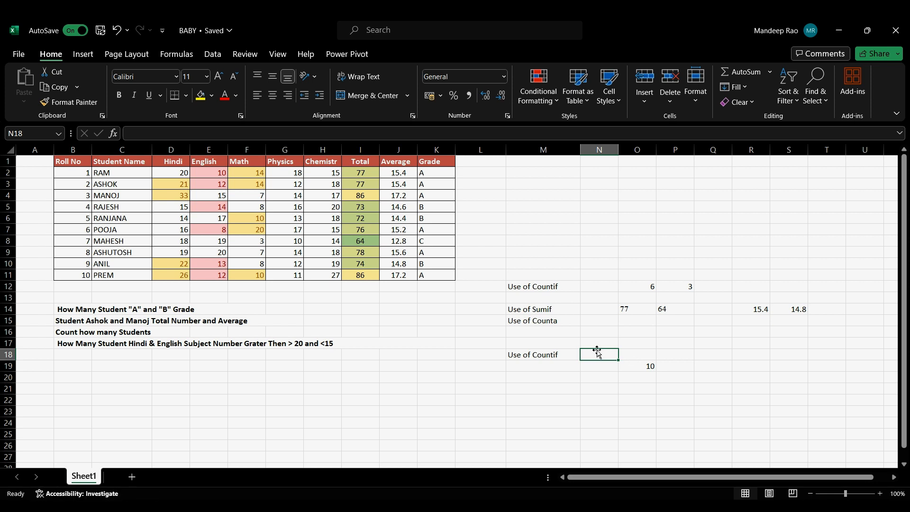
text(=counti)
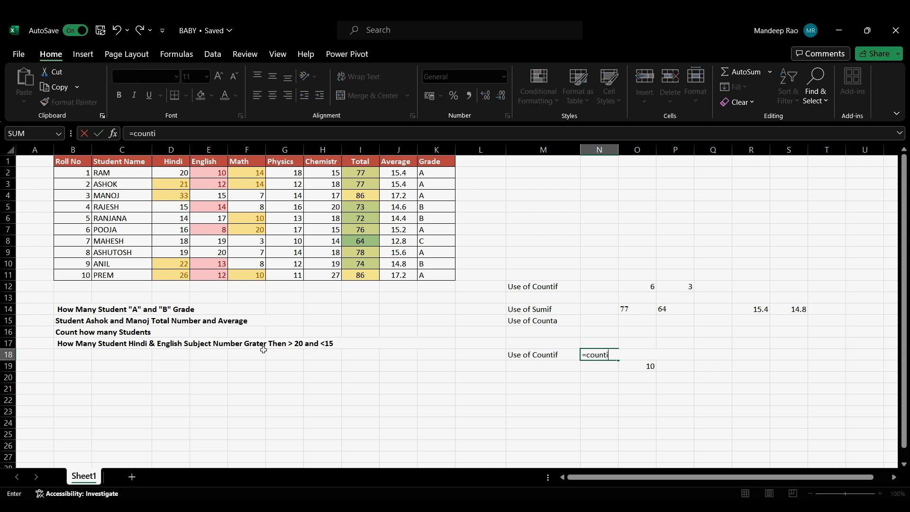
text(f)
key(Tab)
drag(171, 172, 174, 274)
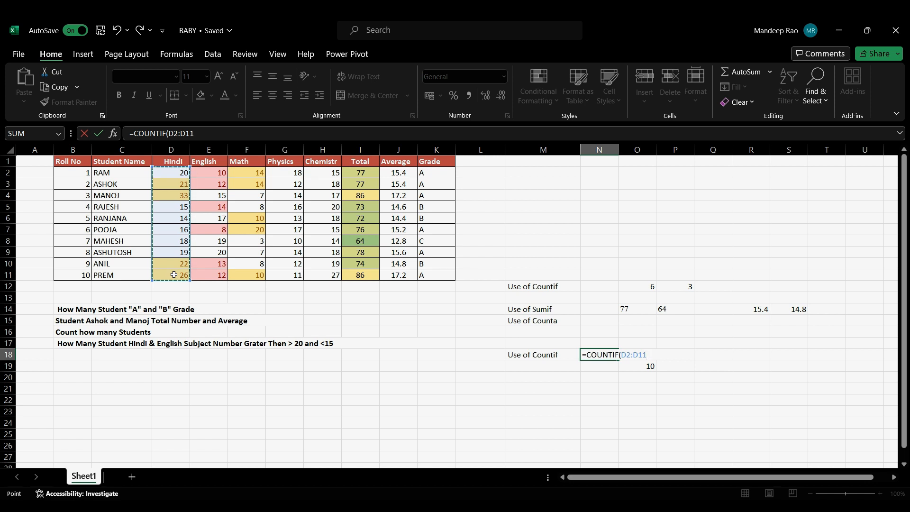
text(,)
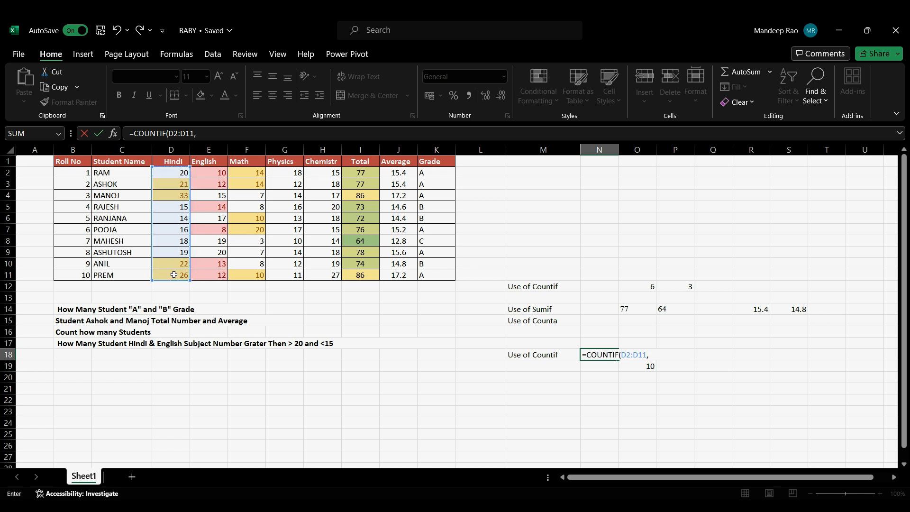
text(">20")
key(Return)
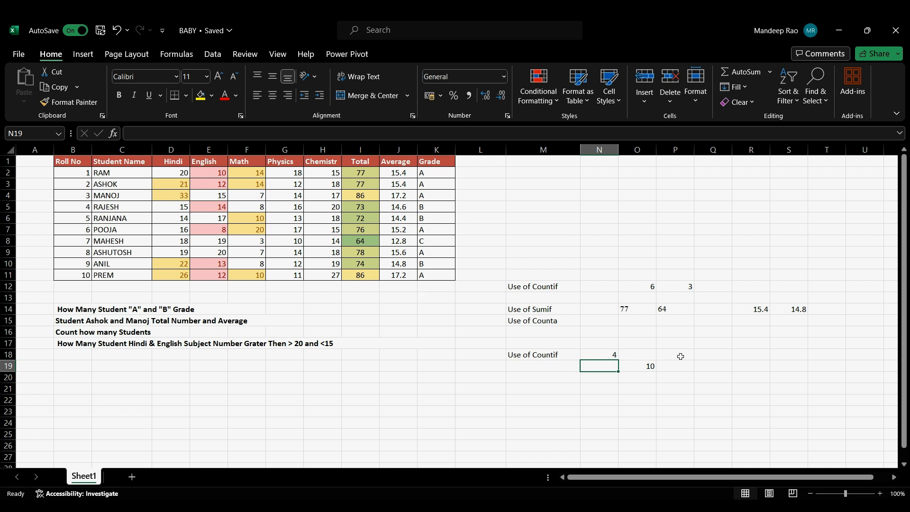
click(605, 354)
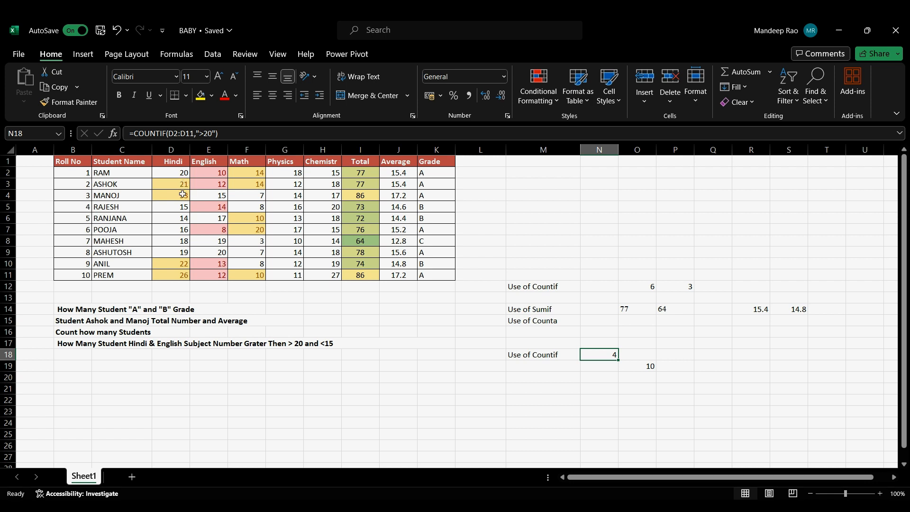
Step: Clear the COUNTA formula from O19
click(646, 356)
click(649, 365)
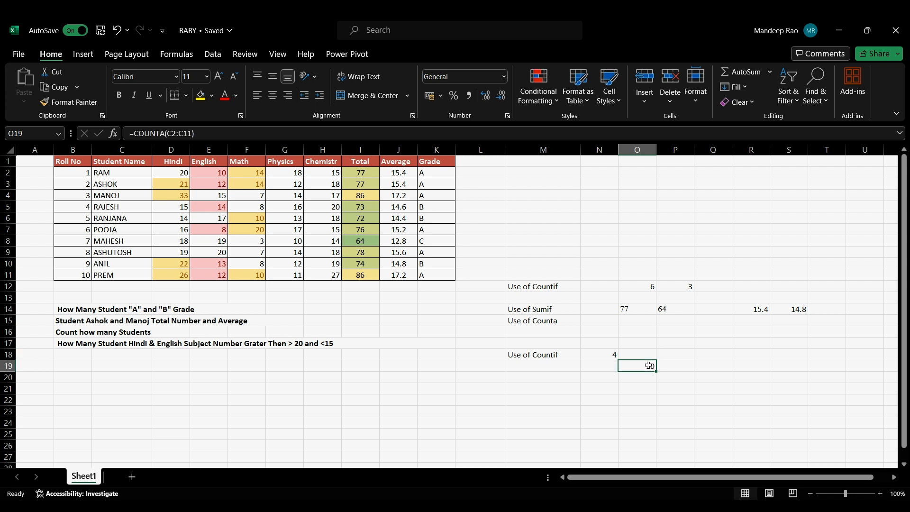
double_click(649, 366)
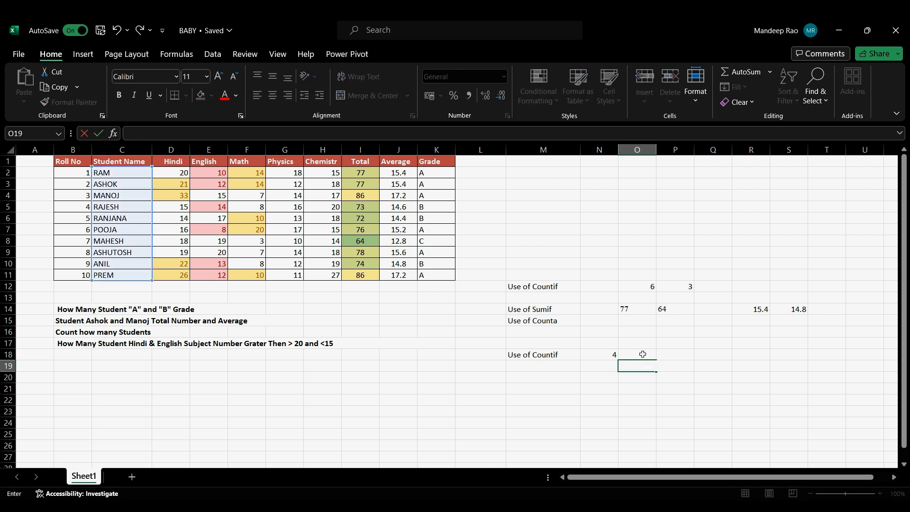
Step: Count the English marks below 15 in O18 with COUNTIF over E2:E11 and the criterion "<15"
click(642, 355)
text(=count)
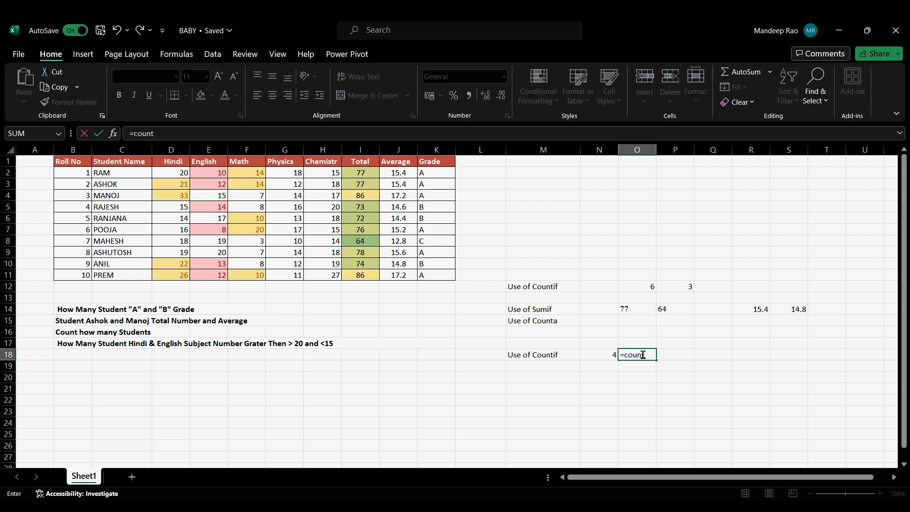
text(if)
key(Tab)
drag(221, 172, 221, 272)
text(,)
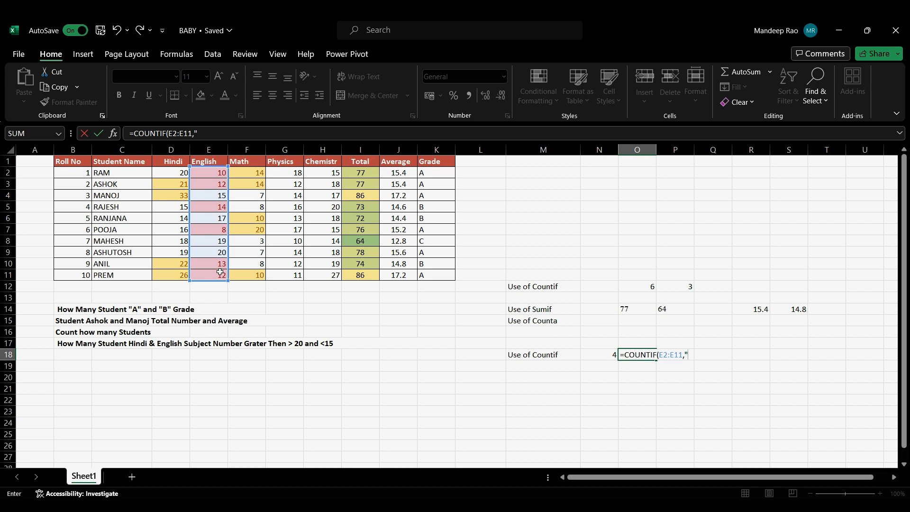
text(<<)
key(BackSpace)
text(15")
key(Return)
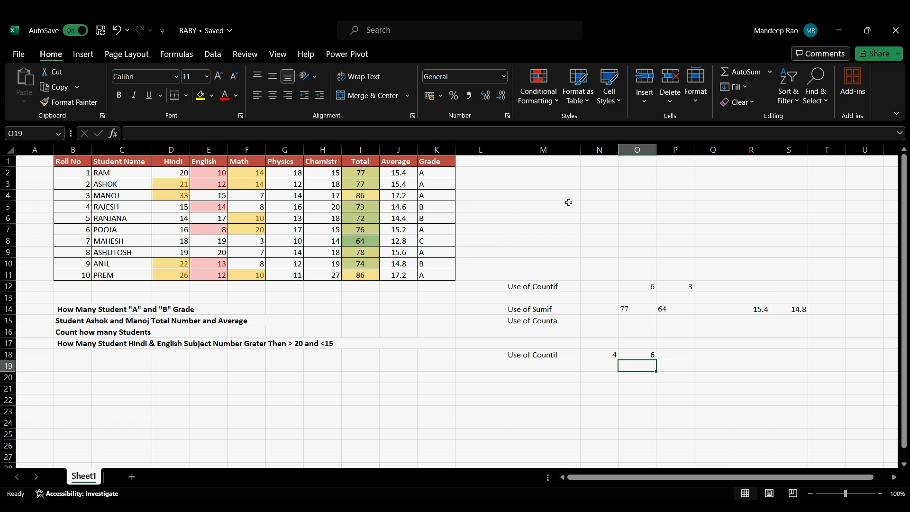
Step: Enter a sample sentence in N4 made of the person's first name followed by "is a good boy"
click(606, 194)
text(mandeeo)
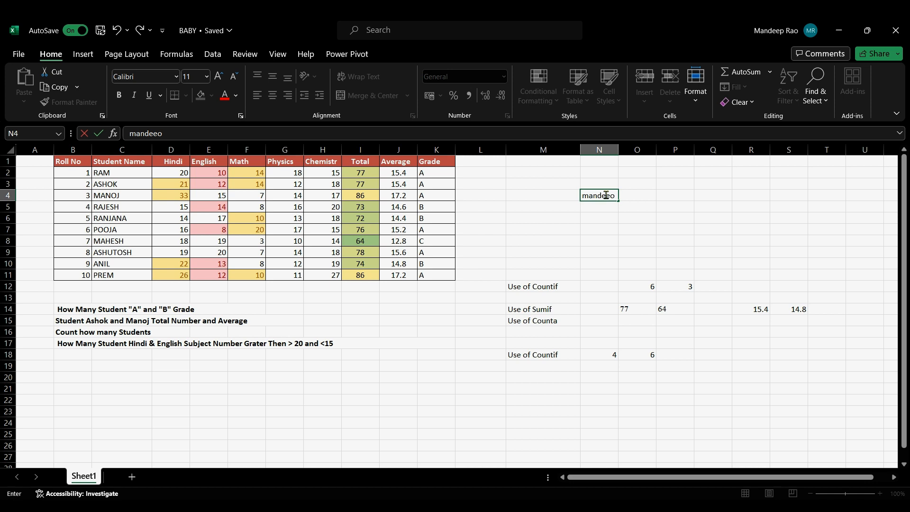
key(BackSpace)
text(p is a good boy)
click(684, 195)
text(y)
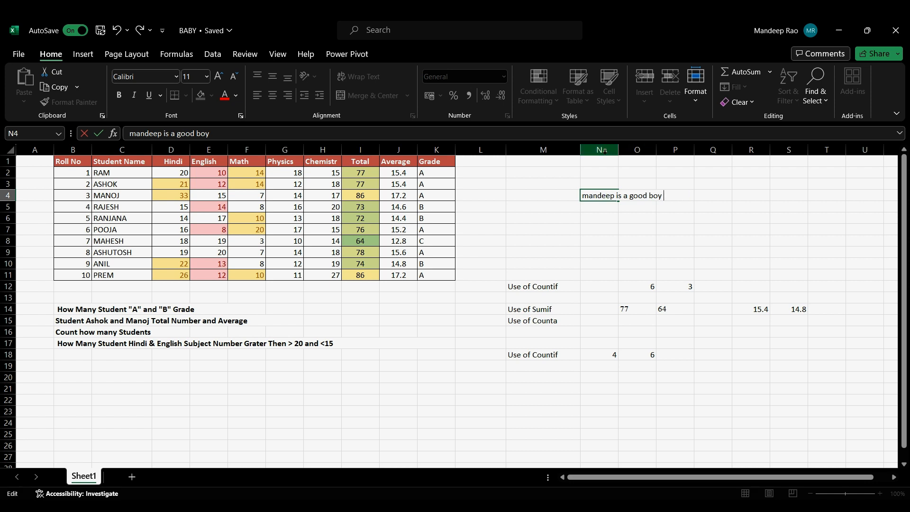
click(605, 150)
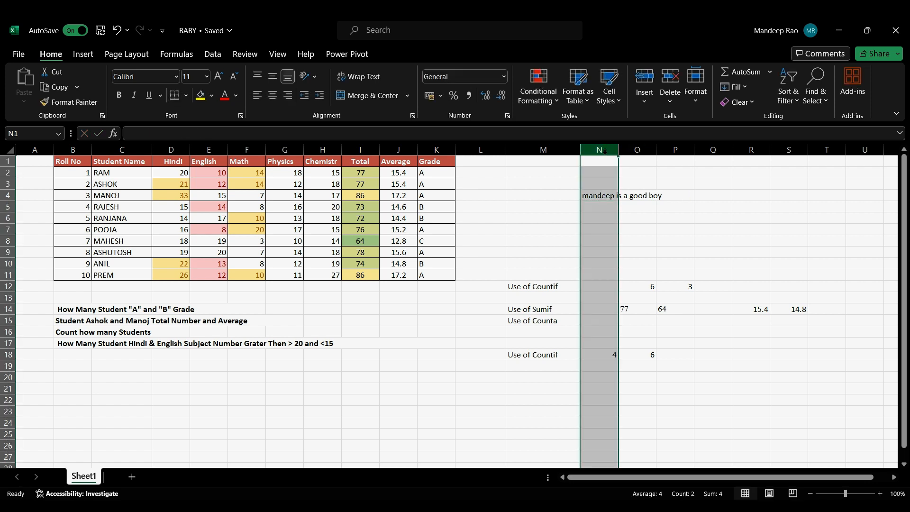
Step: Merge and center the sample sentence across N4:P4
click(638, 151)
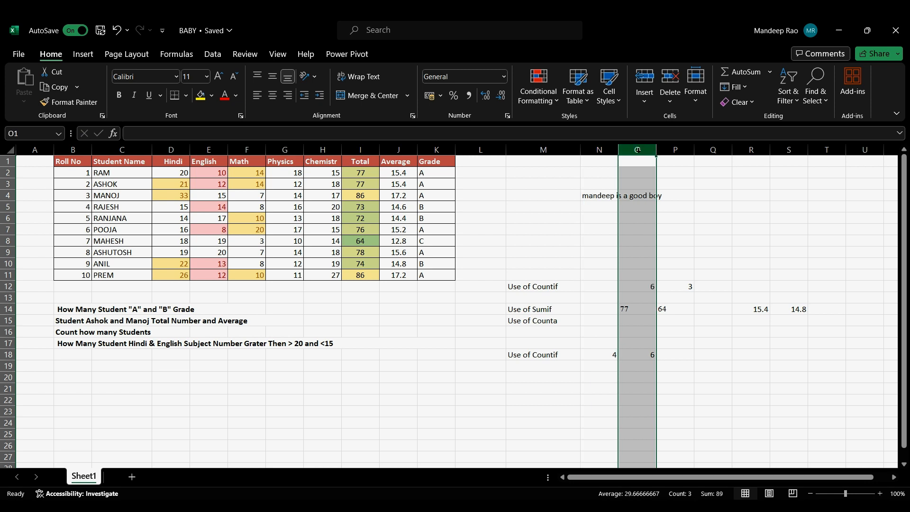
click(671, 149)
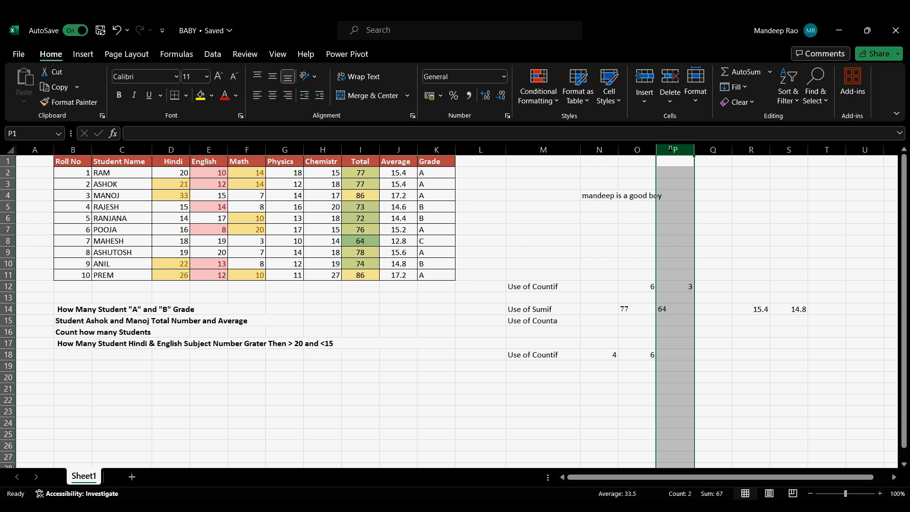
drag(587, 196, 664, 195)
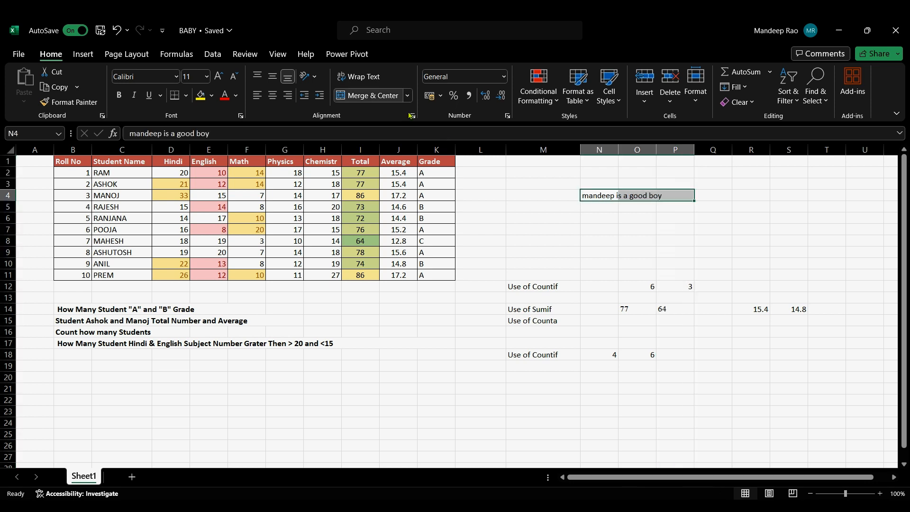
click(370, 96)
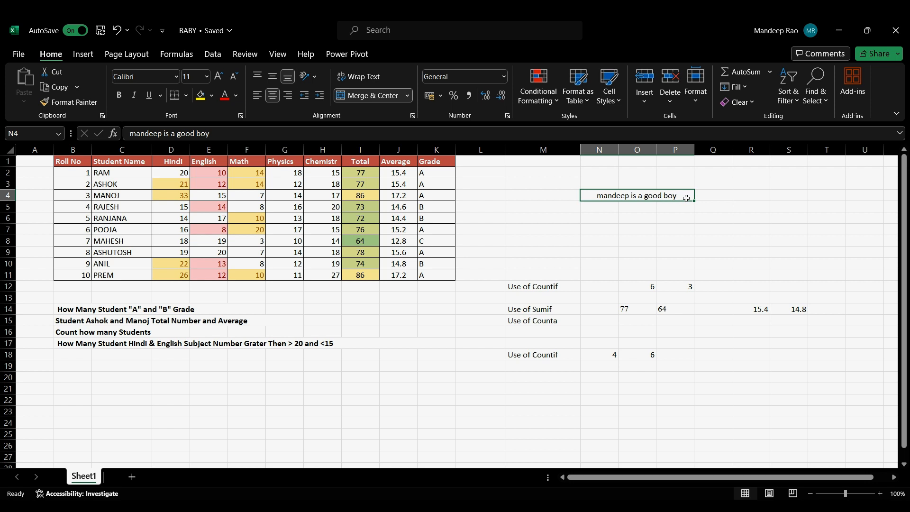
Step: Check the cells around the merged sentence and unmerge N4:P4 into separate cells
click(702, 197)
mouse_move(666, 184)
mouse_down()
mouse_move(646, 183)
mouse_move(673, 182)
mouse_move(641, 182)
mouse_move(659, 183)
mouse_up()
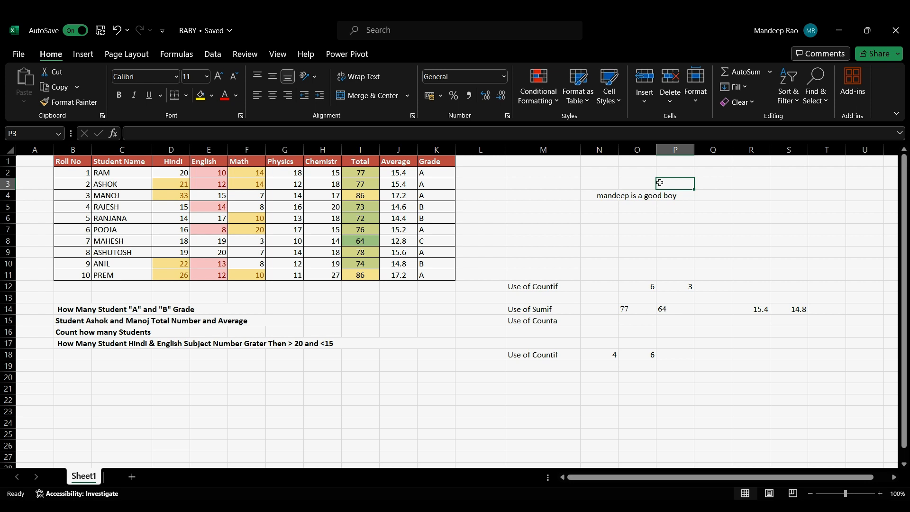
click(635, 183)
click(602, 185)
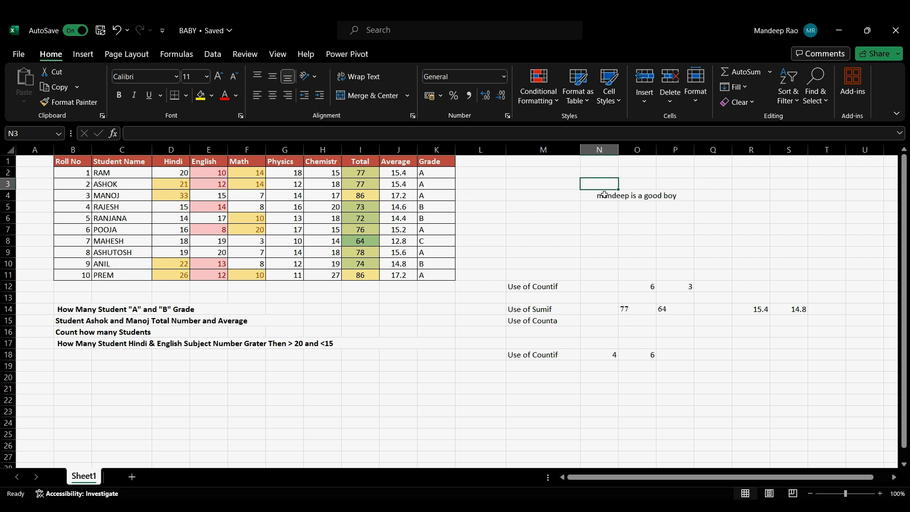
click(606, 196)
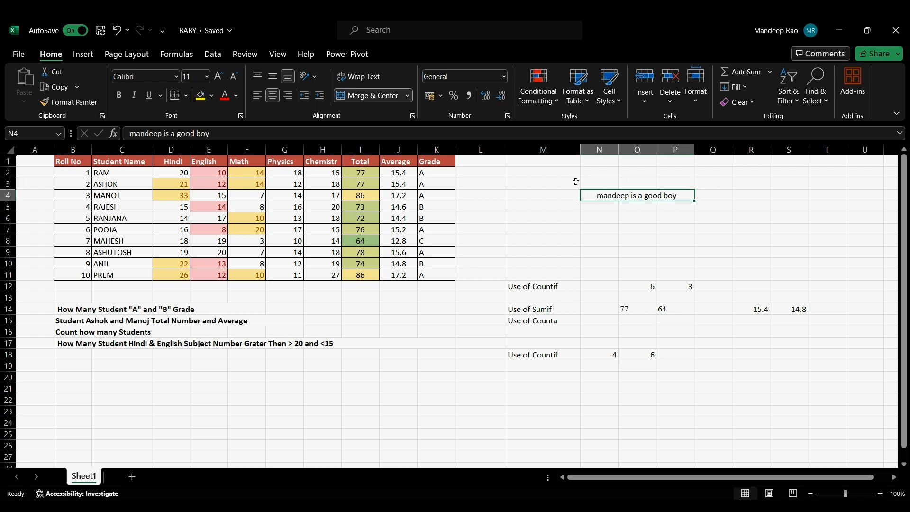
click(389, 97)
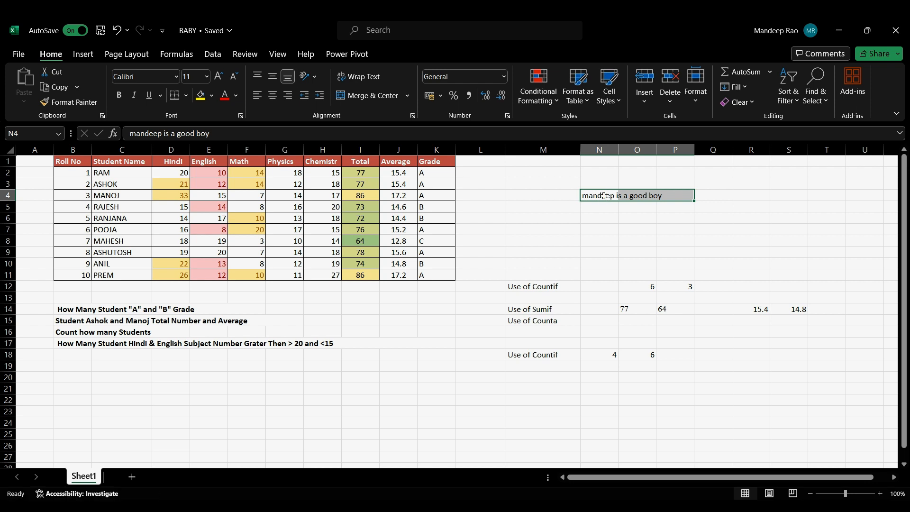
Step: Check the separate cells N4, O4 and P4, and apply Wrap Text to N4:P4
click(602, 198)
click(639, 196)
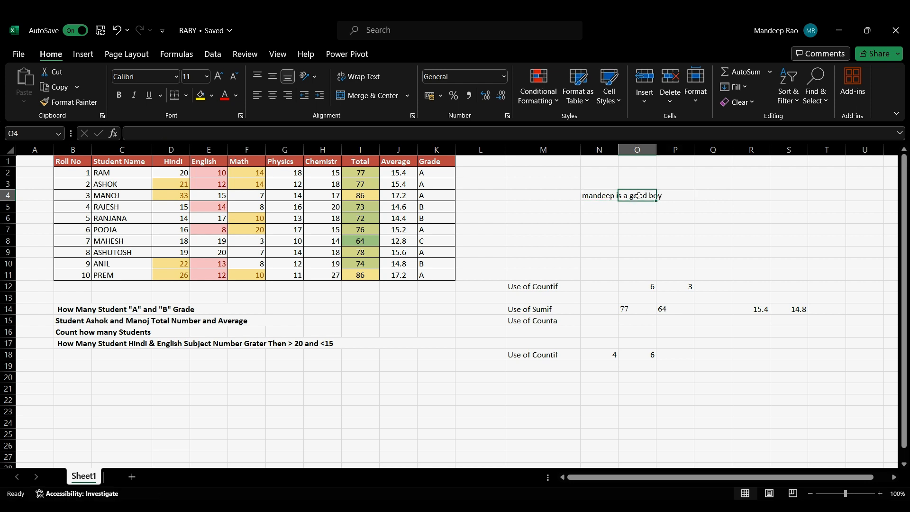
click(662, 196)
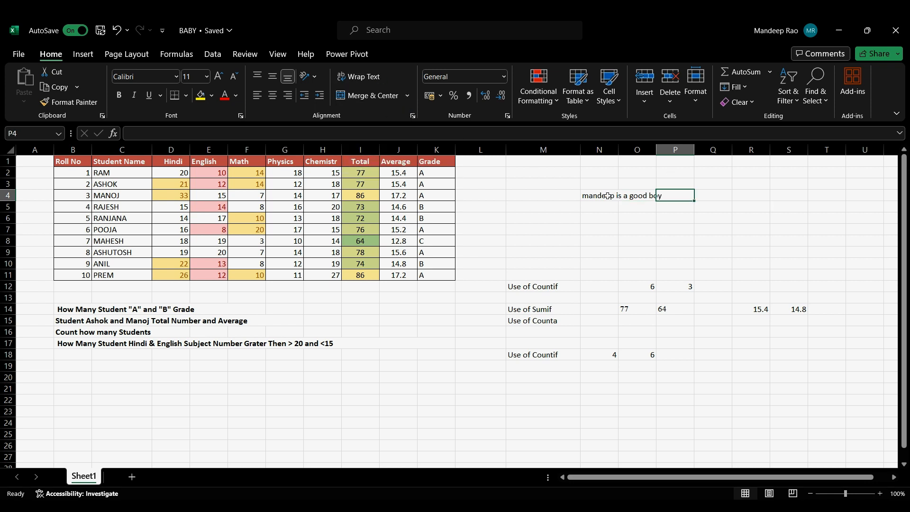
drag(609, 196, 675, 196)
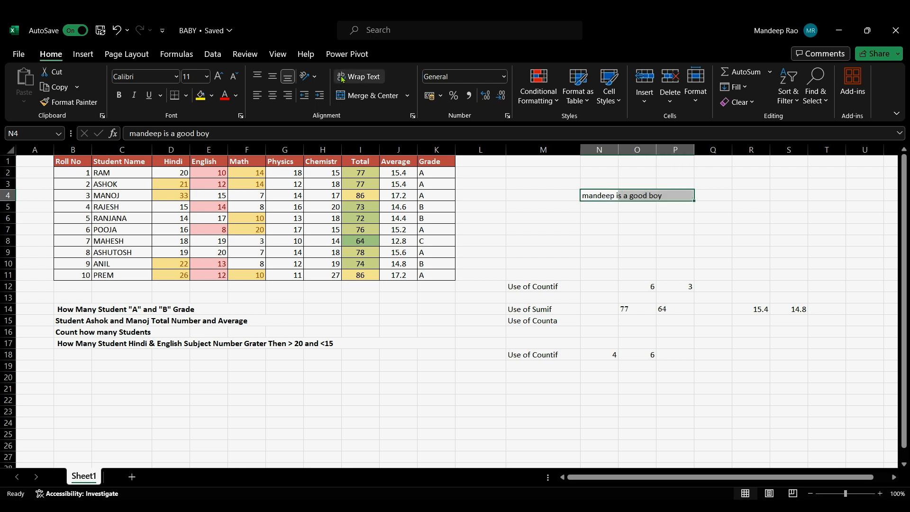
click(369, 81)
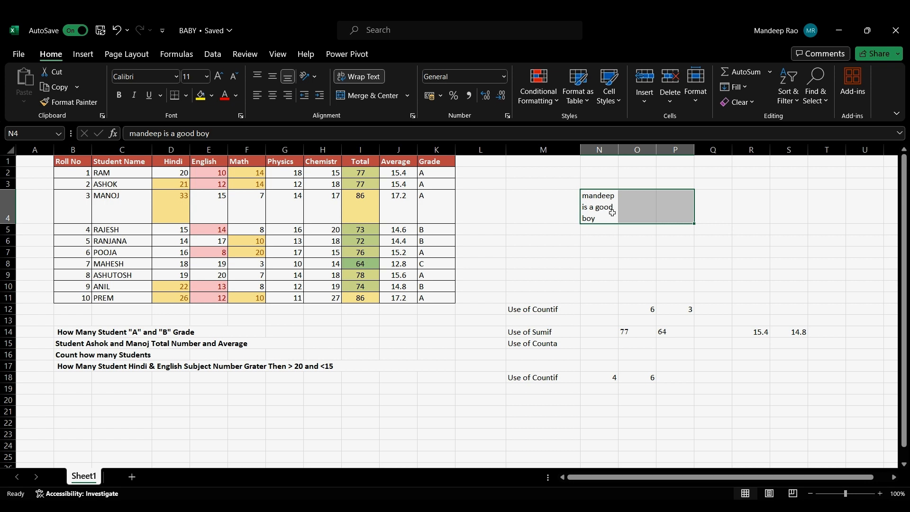
Step: Undo and redo the text wrapping on N4:P4 to compare both layouts, ending with the wrapping undone
key(ctrl+z)
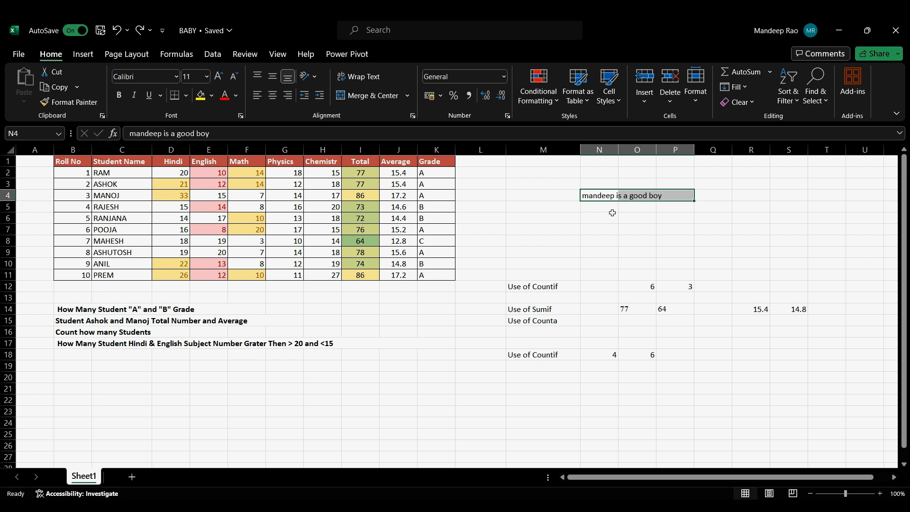
key(ctrl+y)
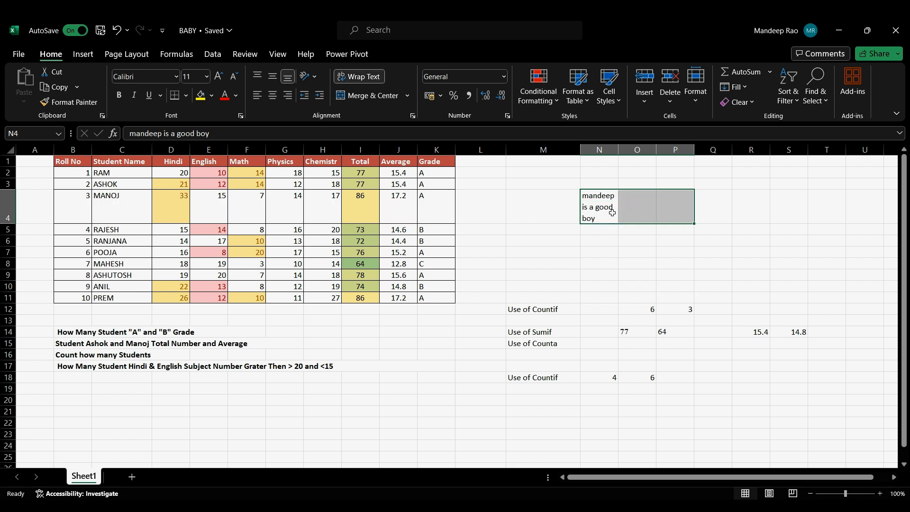
key(ctrl+z)
key(ctrl+y)
key(ctrl+z)
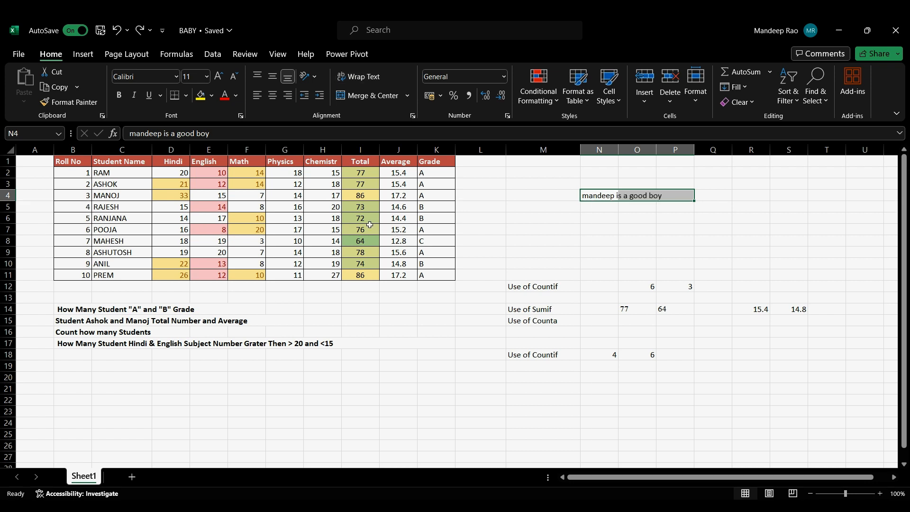